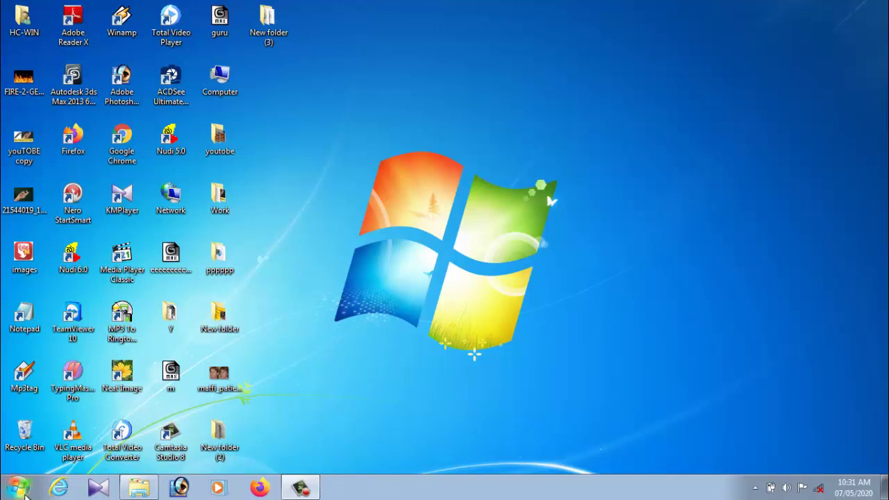
Step: Launch Adobe Photoshop 7.0 from the Start menu's All Programs list
click(24, 492)
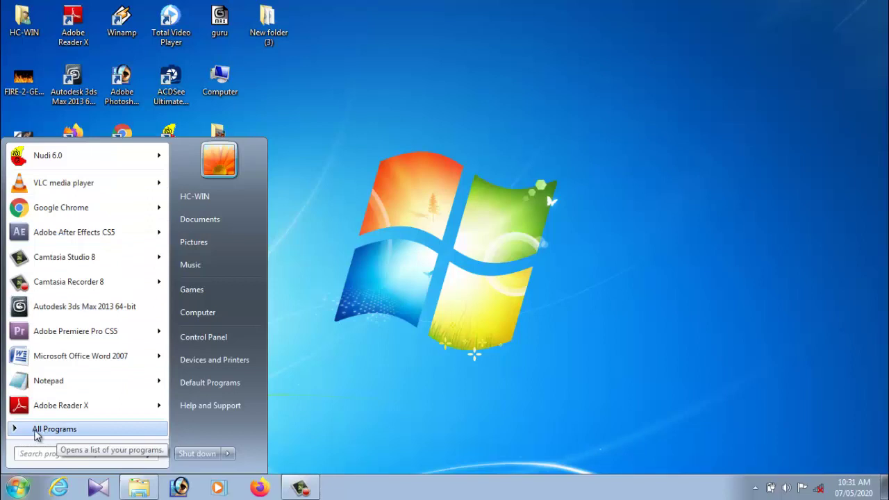
click(41, 430)
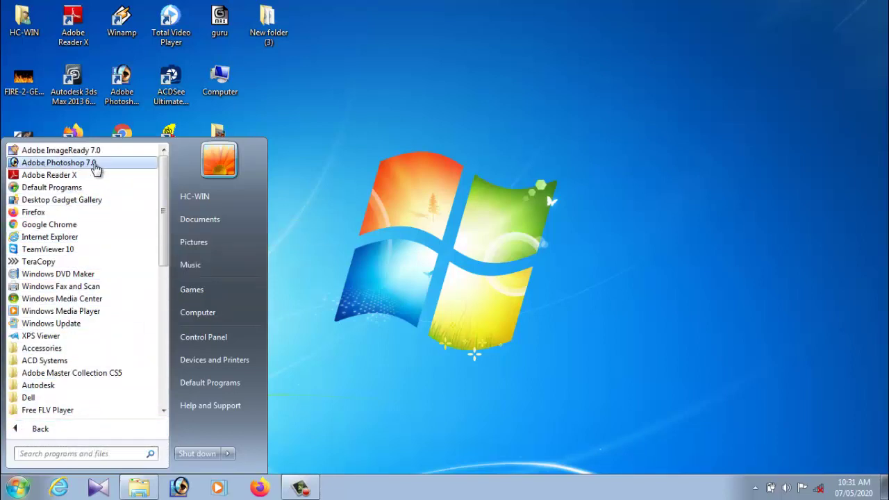
click(95, 168)
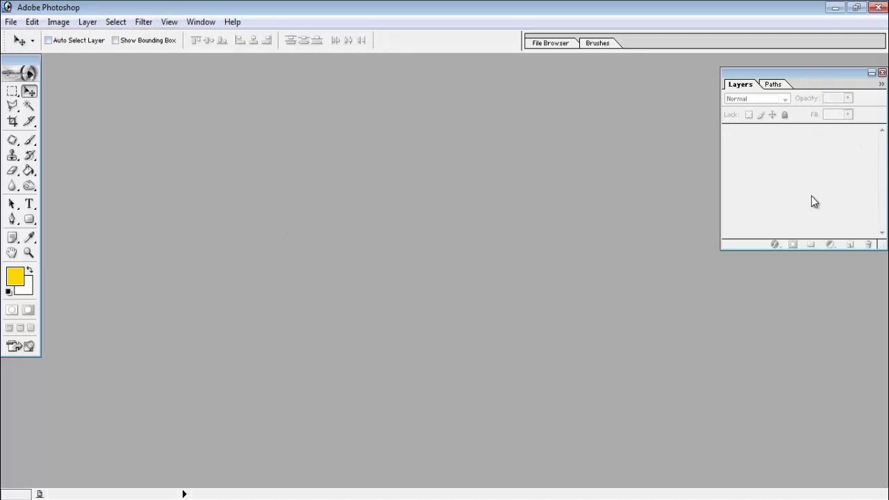
Step: Close the Layers palette, reopen it via Window > Layers, and dock it at the right
drag(801, 72, 764, 58)
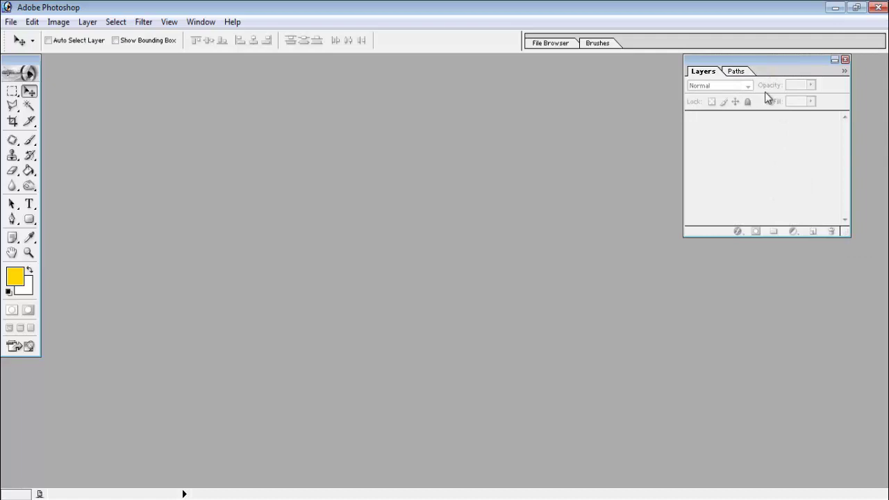
click(845, 60)
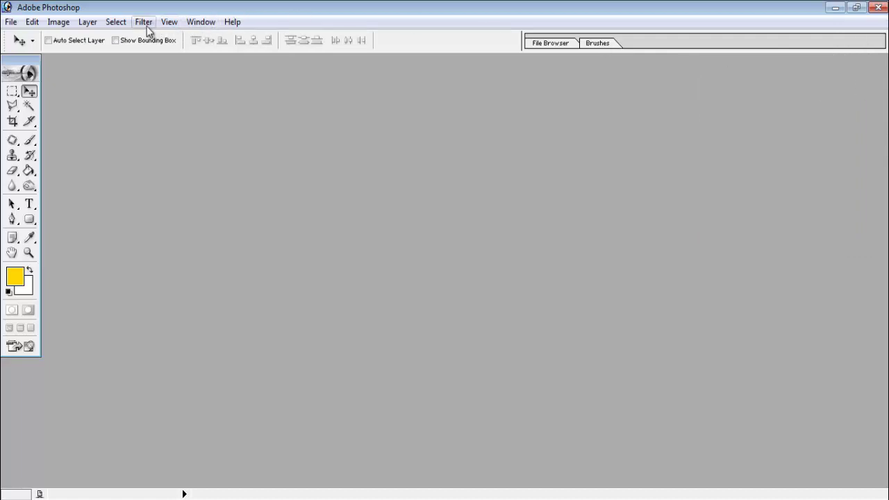
click(88, 23)
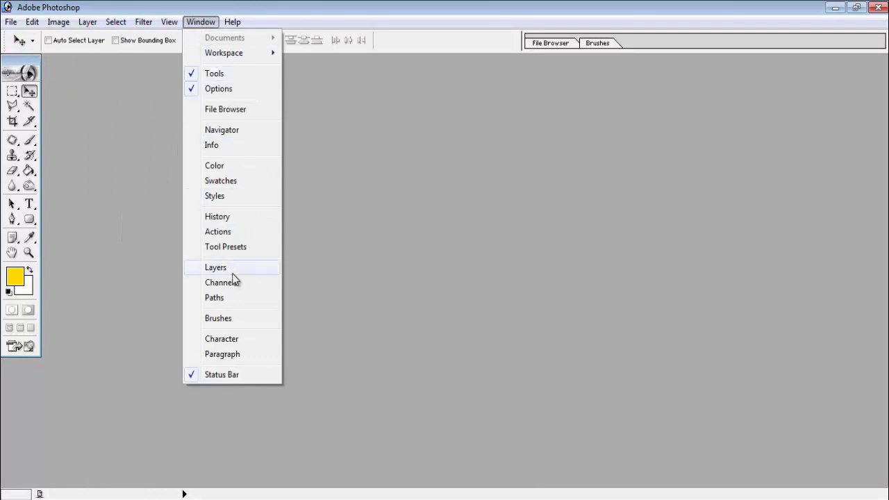
click(216, 268)
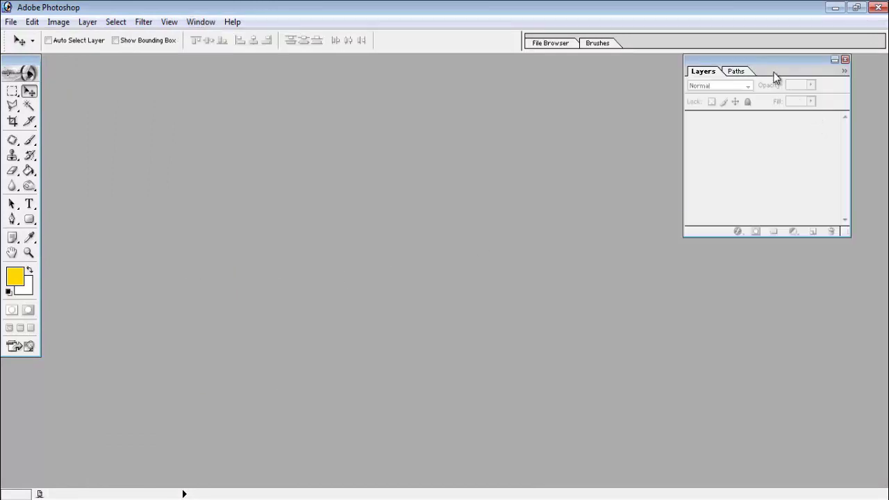
drag(780, 62, 799, 61)
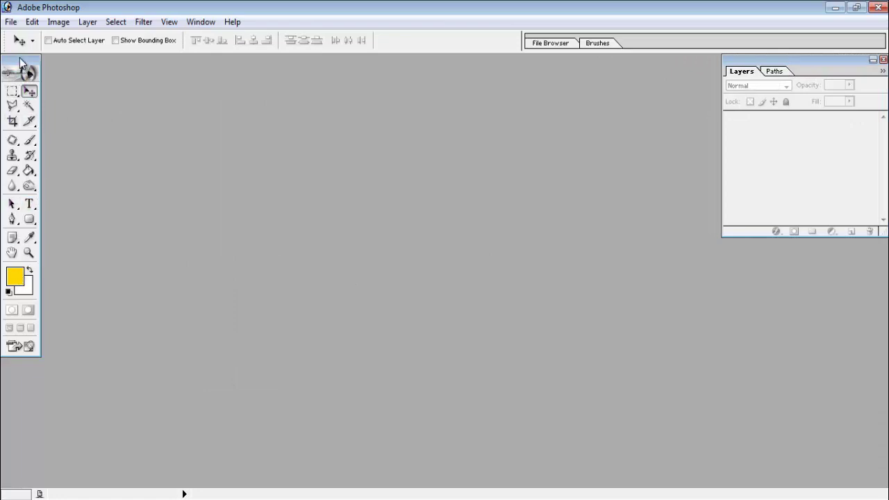
drag(20, 64, 18, 64)
Step: Hide the tool palette and show it again from the Window menu
click(201, 22)
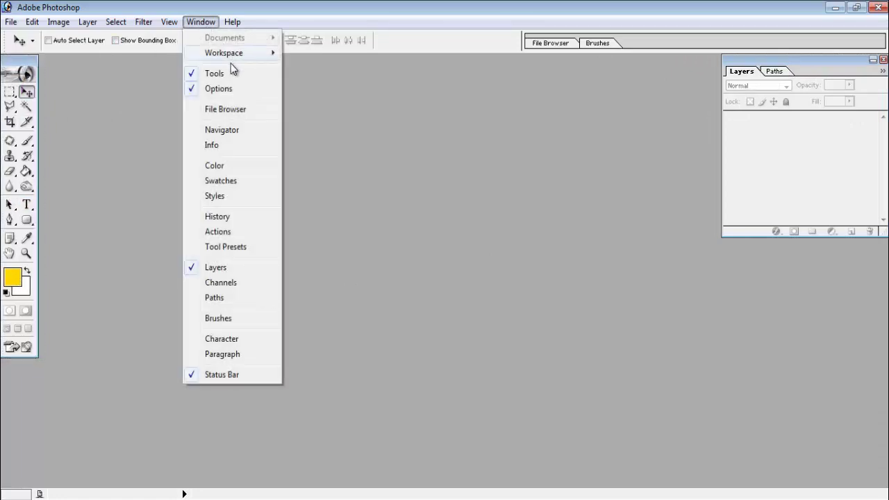
click(225, 77)
click(205, 22)
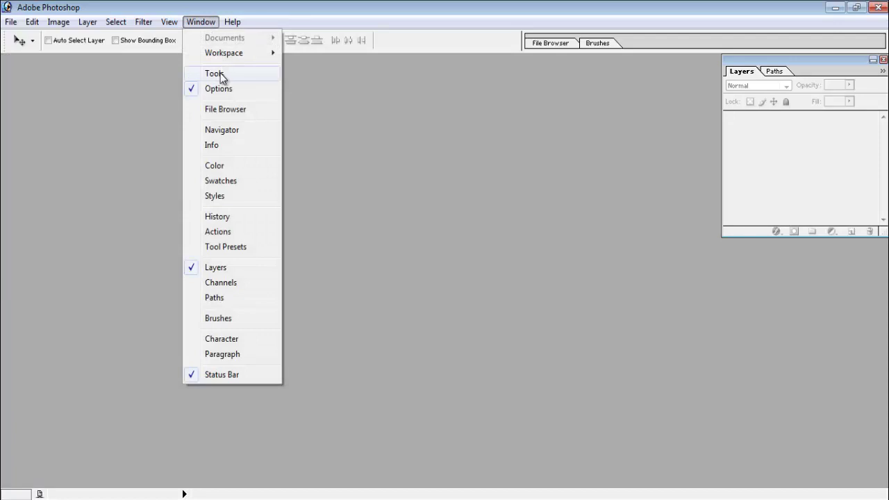
click(220, 75)
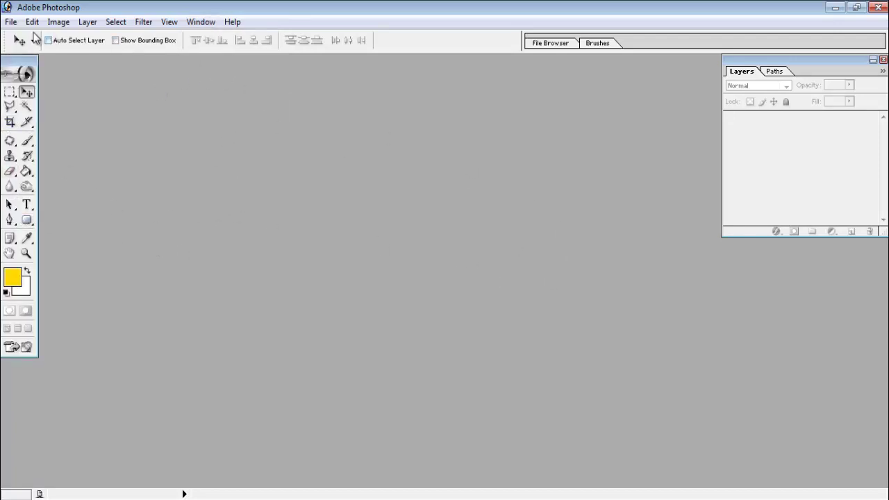
click(10, 22)
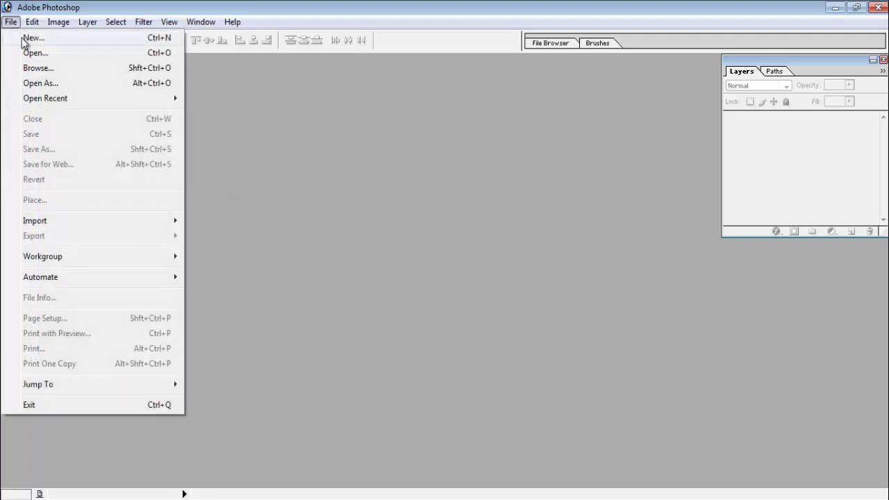
Step: Create a new document 6 inches wide by 4 inches high
click(31, 38)
double_click(287, 167)
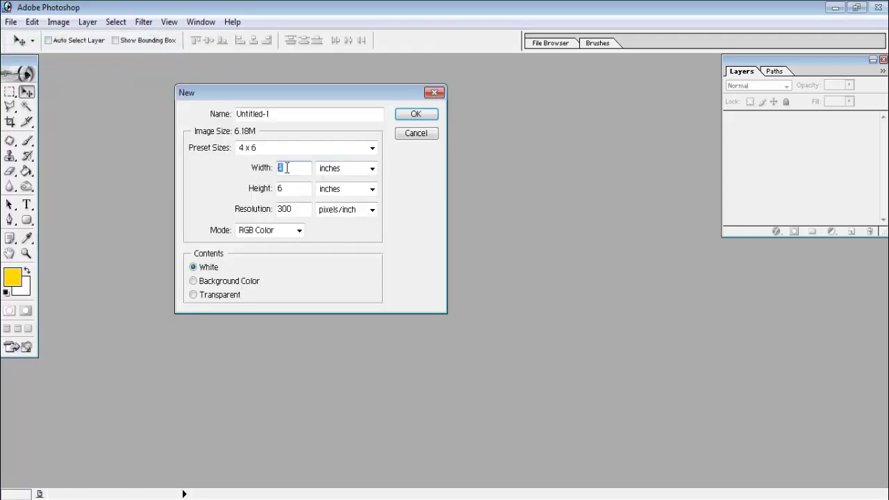
text(6)
click(289, 188)
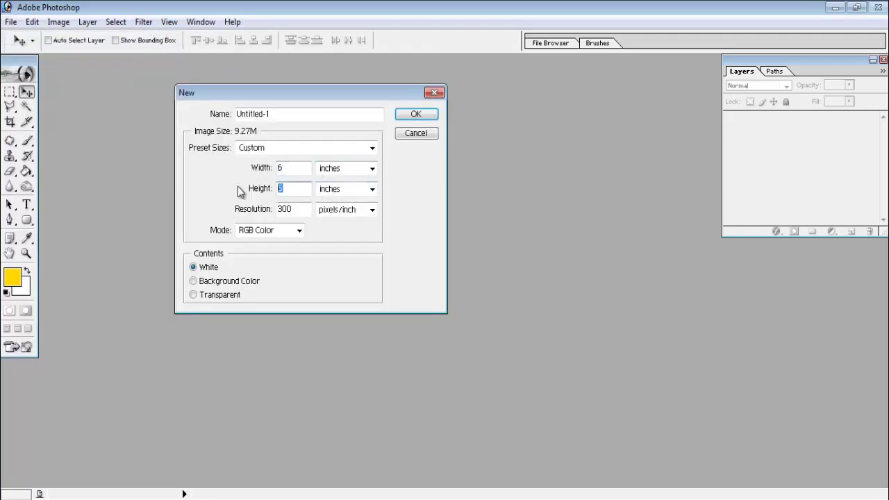
text(4)
click(417, 115)
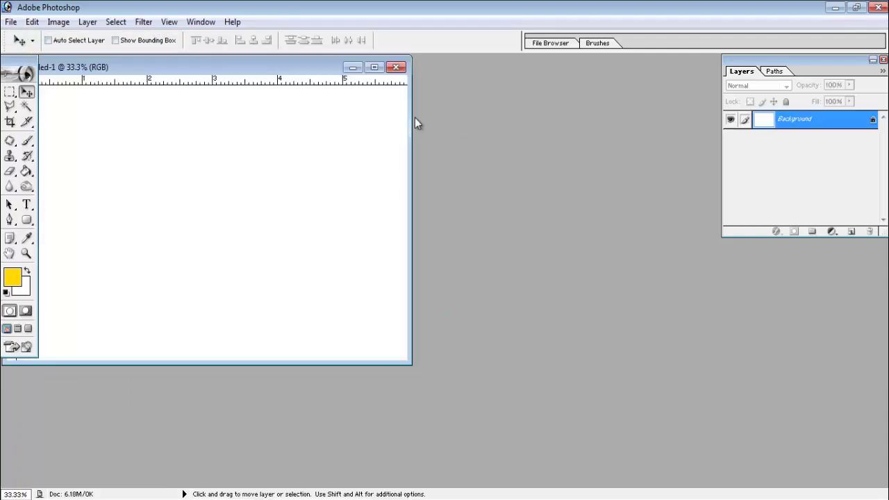
Step: Maximize the Untitled-1 window and fit the canvas to the screen with Ctrl+0
click(373, 66)
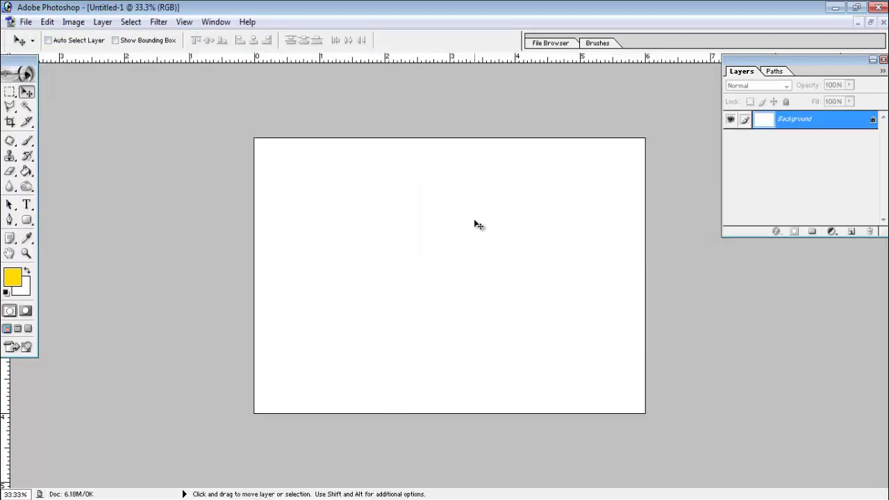
key(ctrl+a)
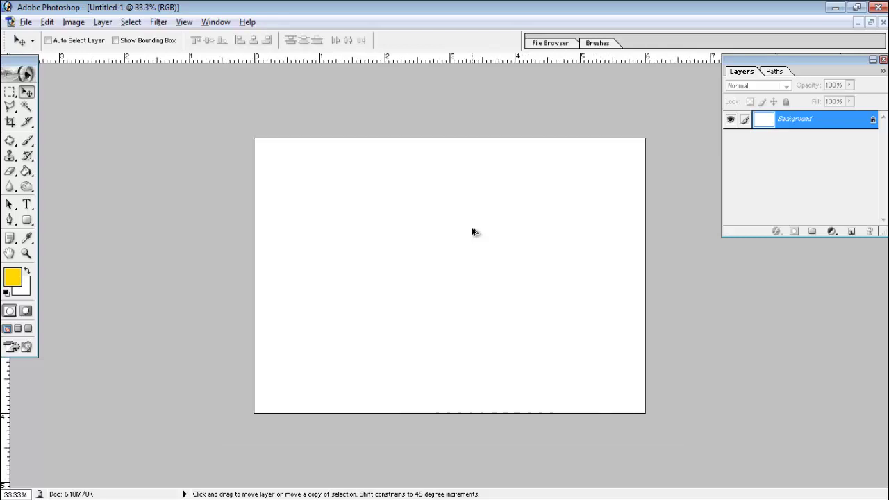
key(ctrl+0)
key(ctrl+d)
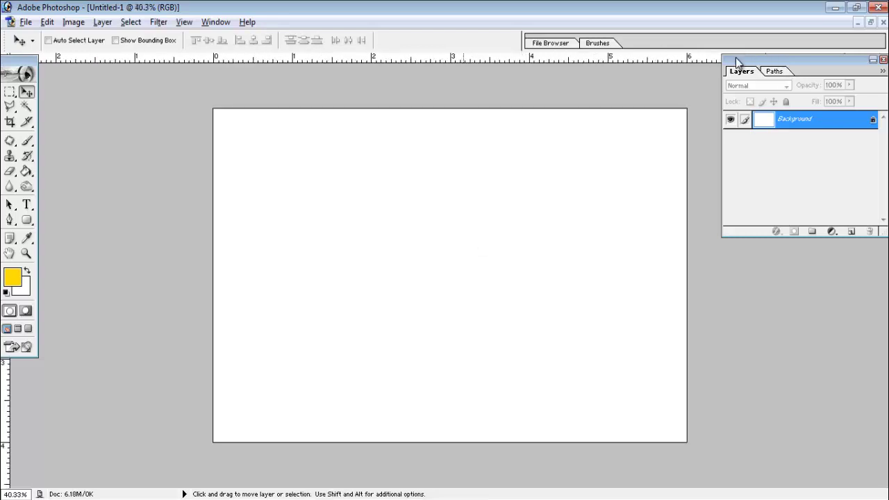
mouse_move(738, 62)
mouse_down()
mouse_move(746, 79)
mouse_move(747, 71)
mouse_up()
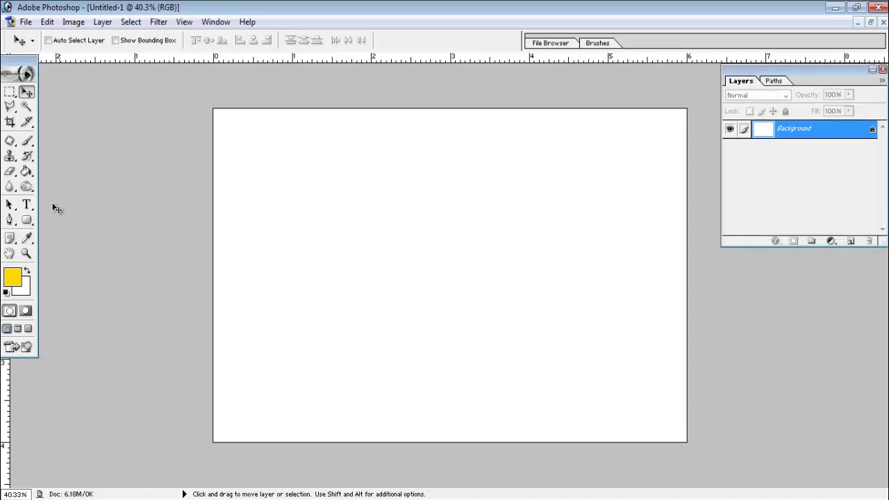
Step: Type COMPUTER in bold yellow Arial on the canvas and drag it toward the middle
click(27, 204)
click(262, 264)
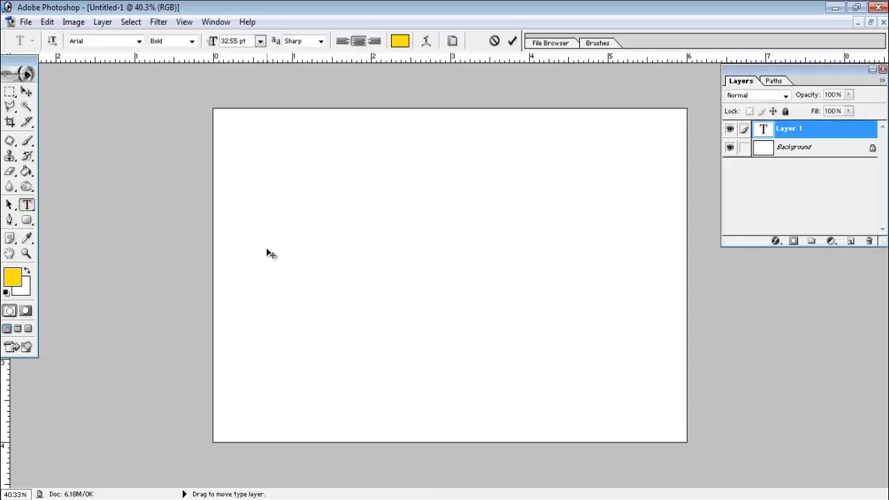
text(Co)
text(mpute)
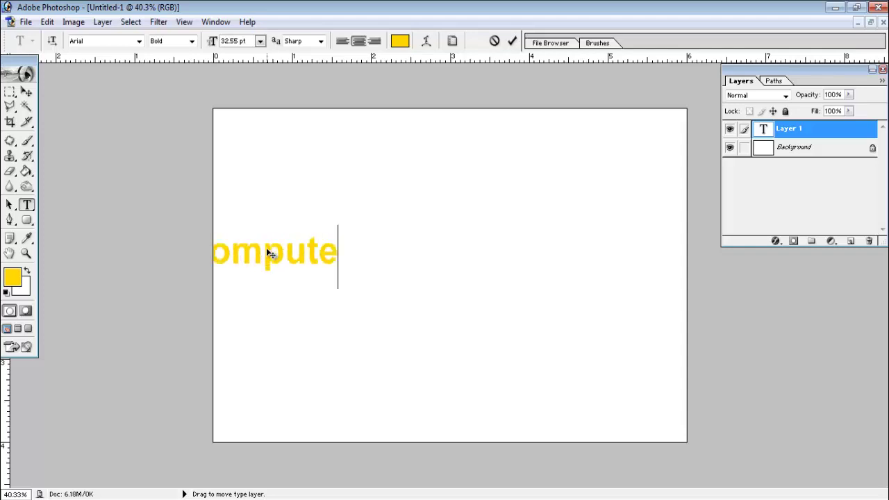
text(r)
key(BackSpace)
key(BackSpace)
key(BackSpace)
key(BackSpace)
key(BackSpace)
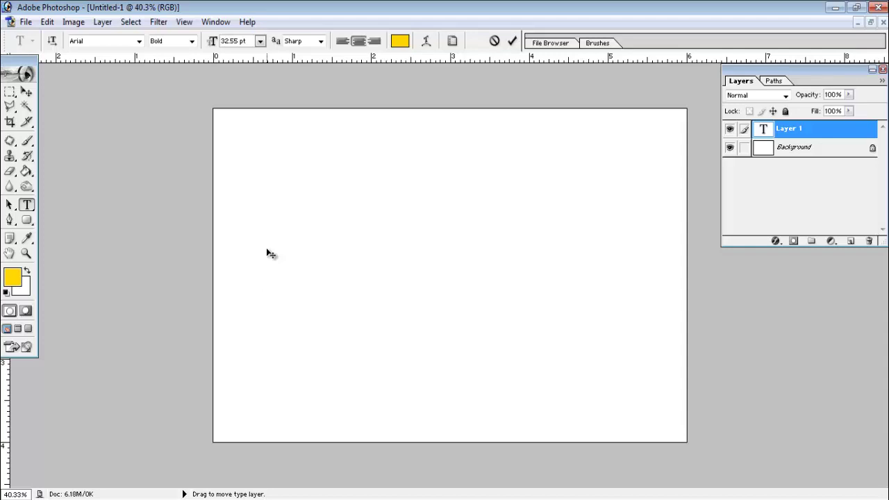
text(CO)
text(MPUTER)
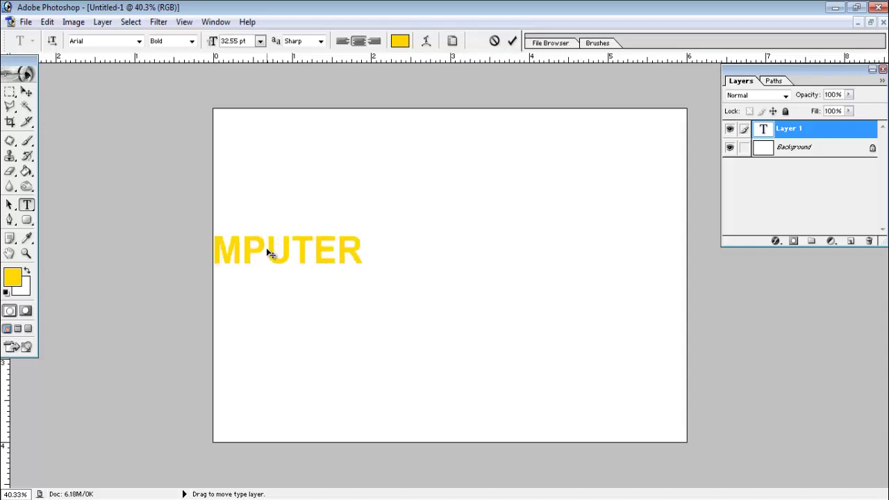
click(26, 91)
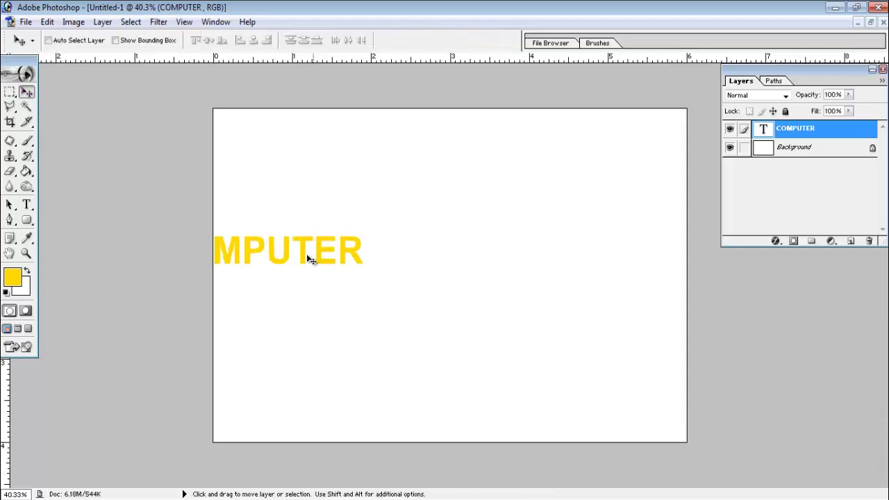
drag(306, 257, 379, 282)
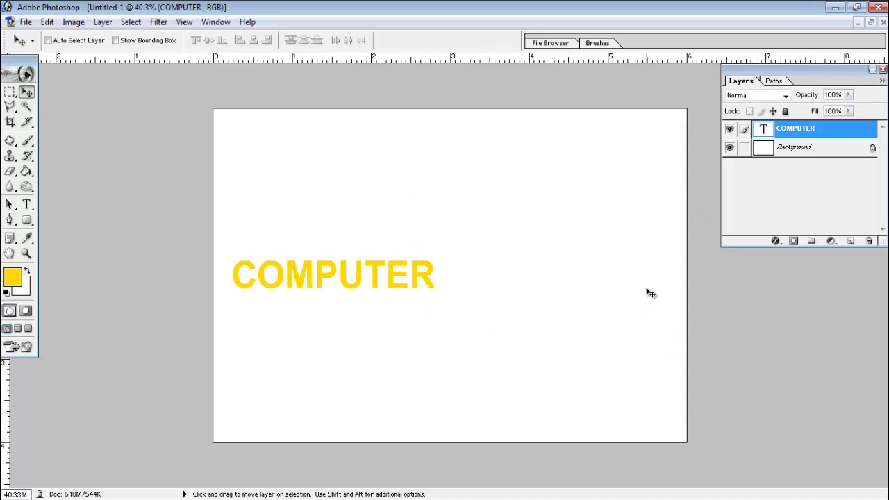
Step: Set COMPUTER to 72 pt in the Character palette and nudge it to the canvas centre
click(227, 30)
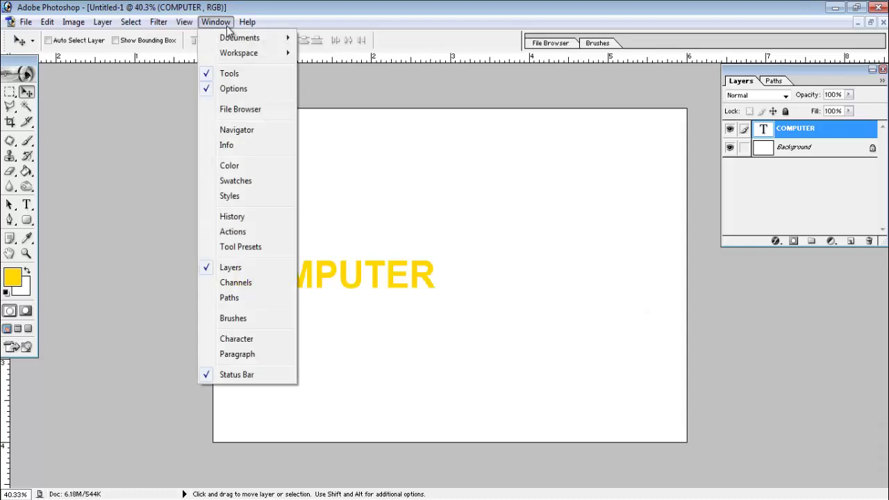
click(250, 340)
mouse_move(359, 111)
mouse_down()
mouse_move(689, 113)
mouse_move(580, 110)
mouse_move(770, 270)
mouse_move(772, 256)
mouse_up()
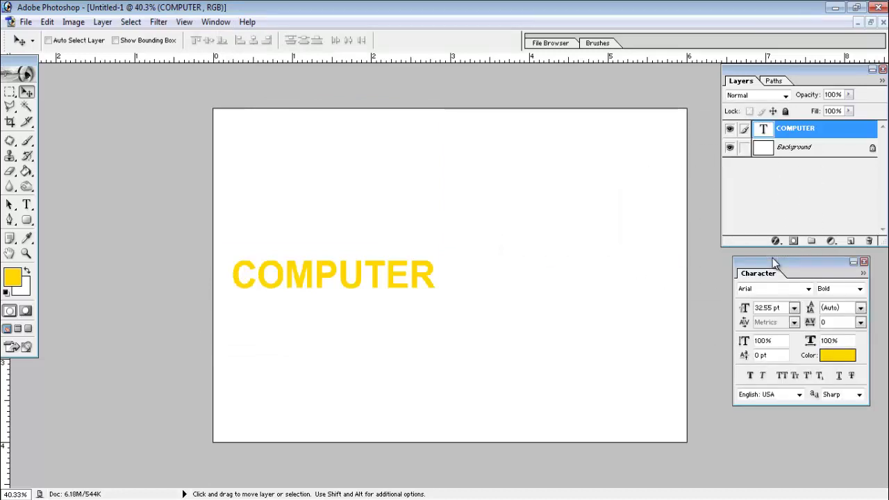
click(793, 308)
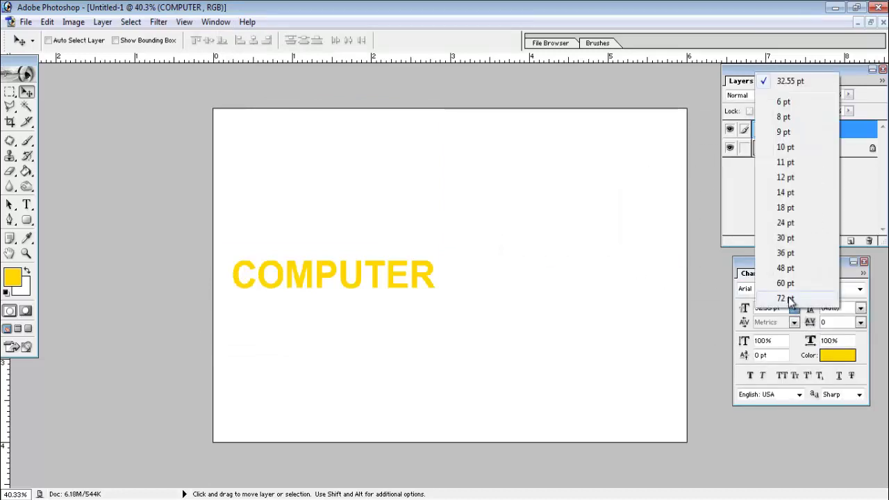
click(786, 297)
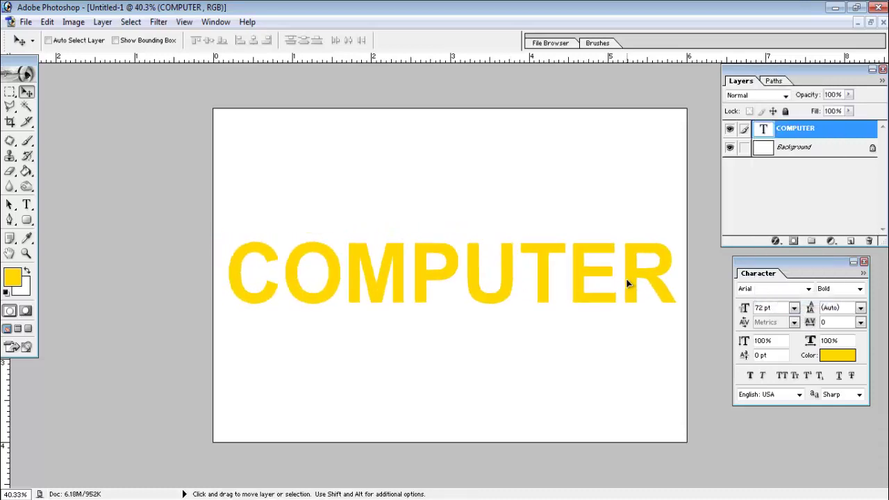
drag(620, 282, 624, 281)
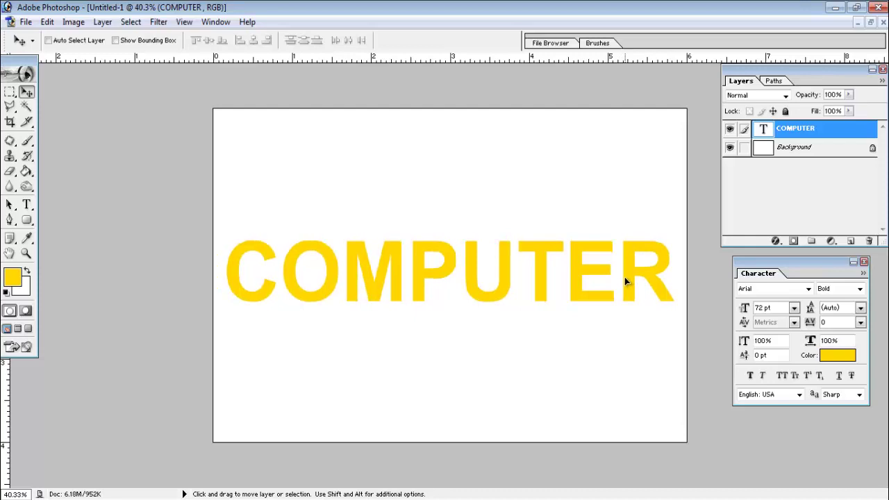
drag(624, 277, 624, 271)
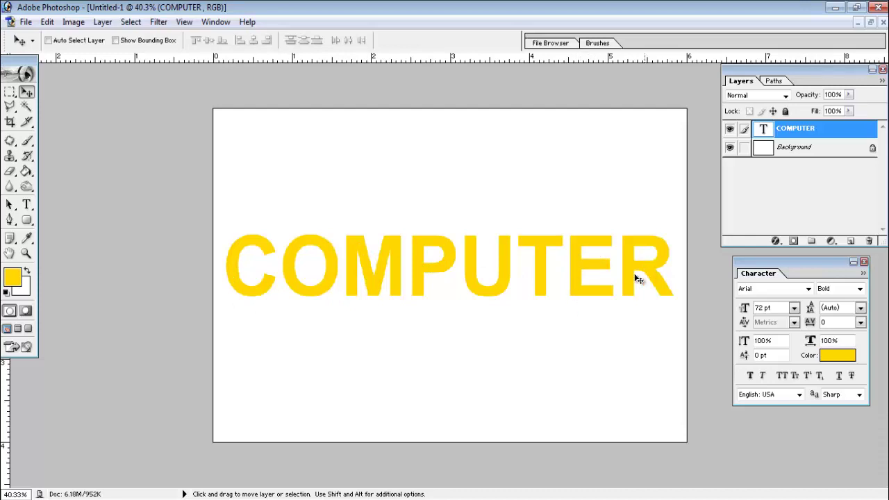
Step: Open FIRE-2-GENERIC from the Desktop, accepting the colour profile prompt
click(26, 22)
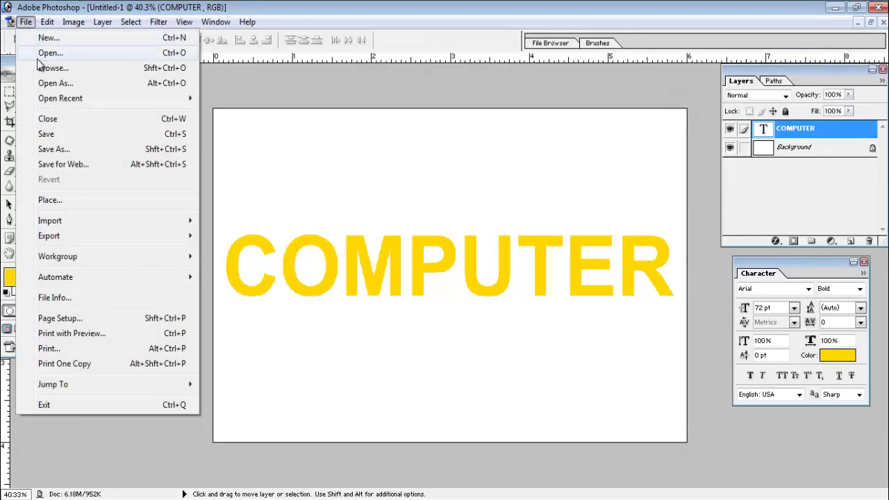
click(43, 52)
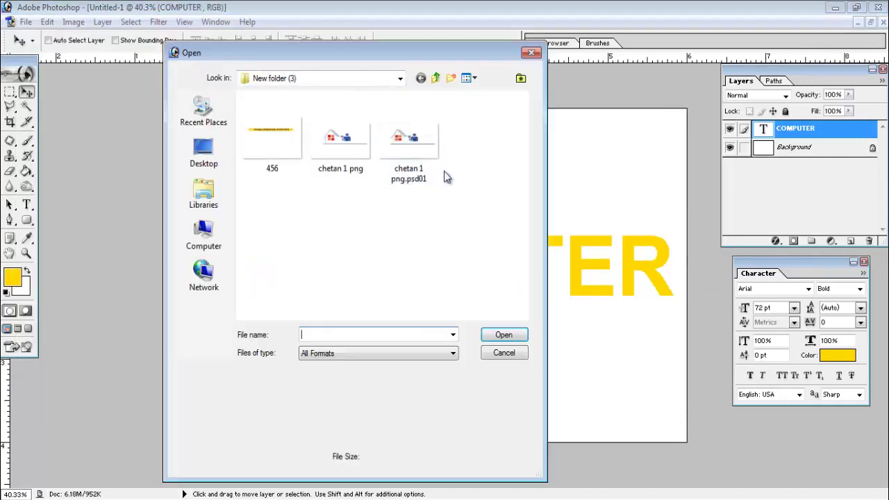
click(221, 161)
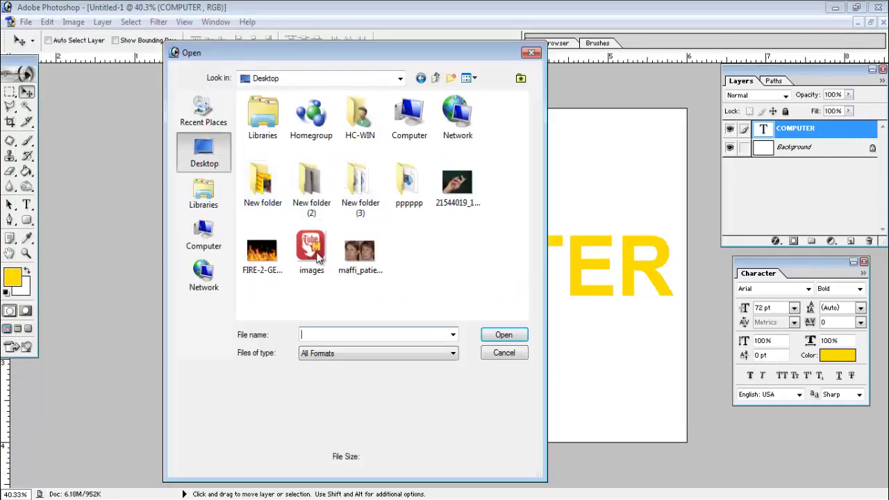
drag(524, 182, 523, 236)
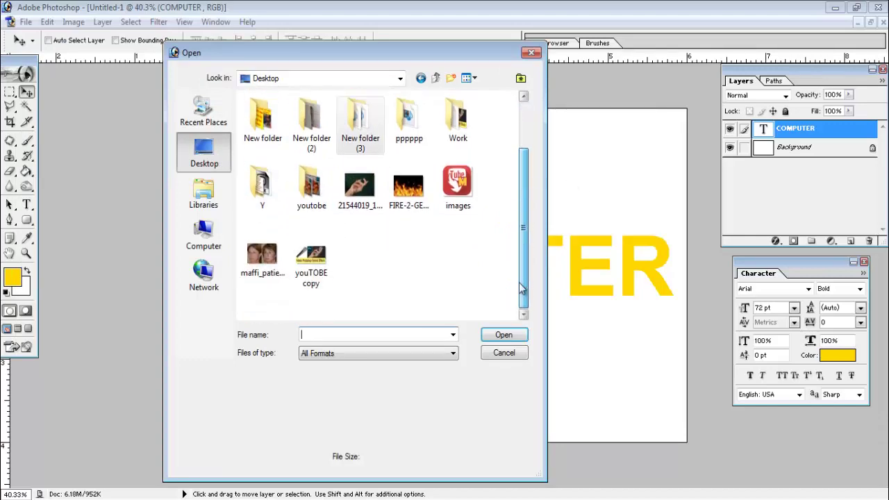
click(410, 186)
click(506, 334)
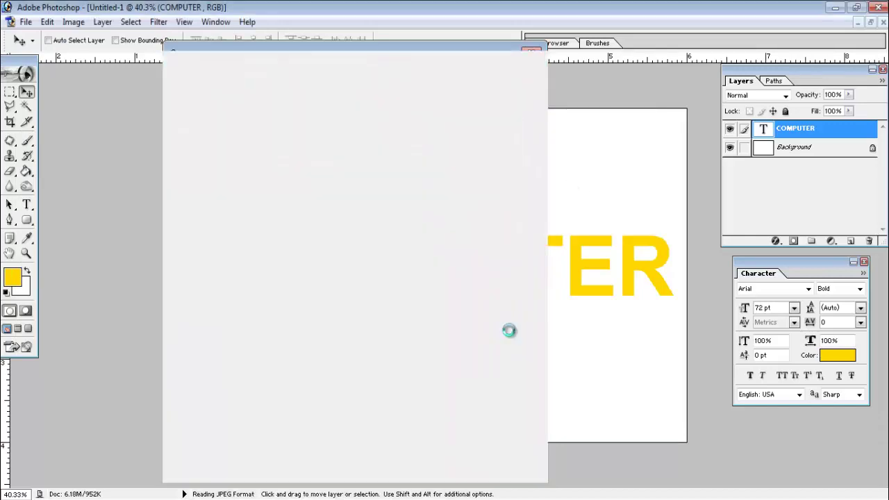
click(503, 341)
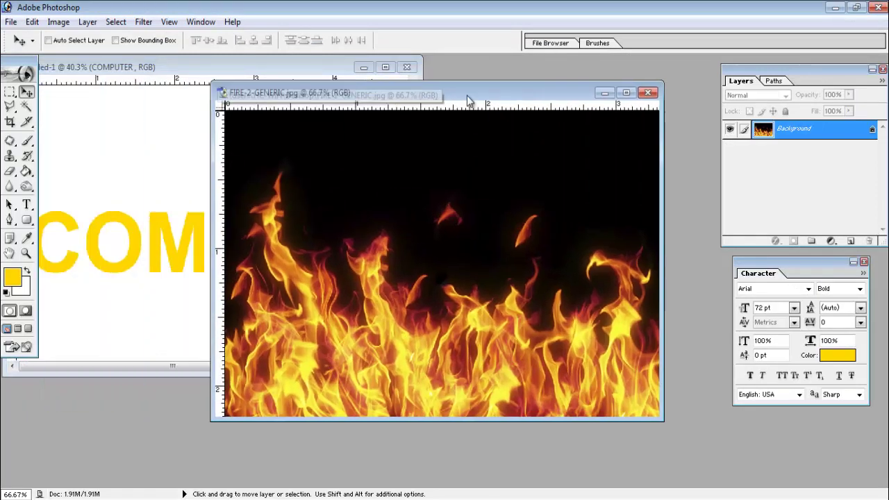
Step: Move the fire image window beside the COMPUTER document and select the whole image
drag(206, 74, 517, 100)
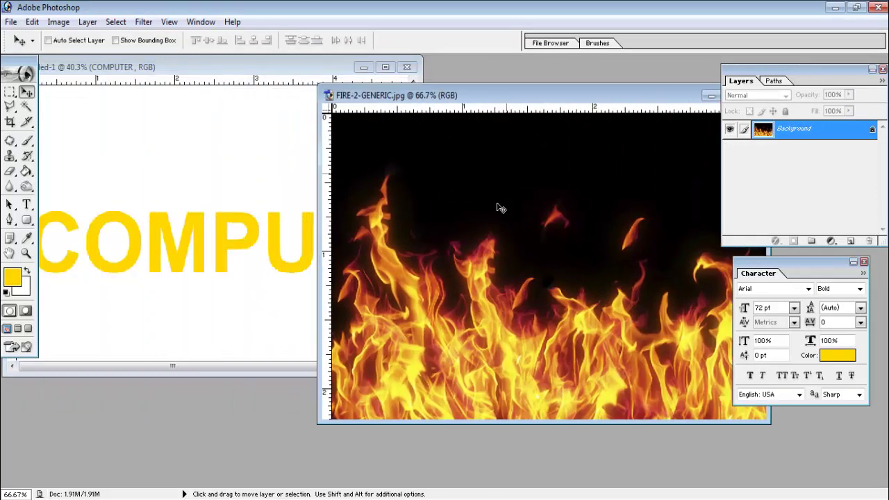
drag(451, 104, 365, 102)
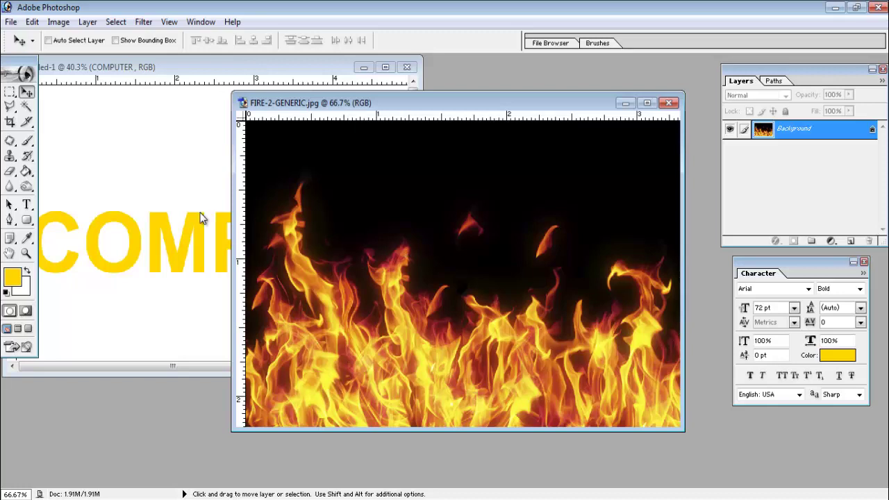
key(ctrl+a)
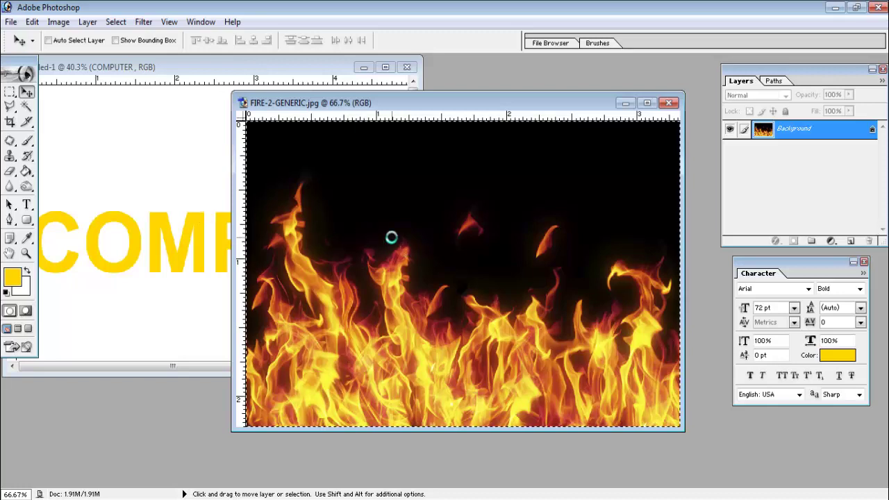
Step: Cut the fire image and close FIRE-2-GENERIC without saving
key(Delete)
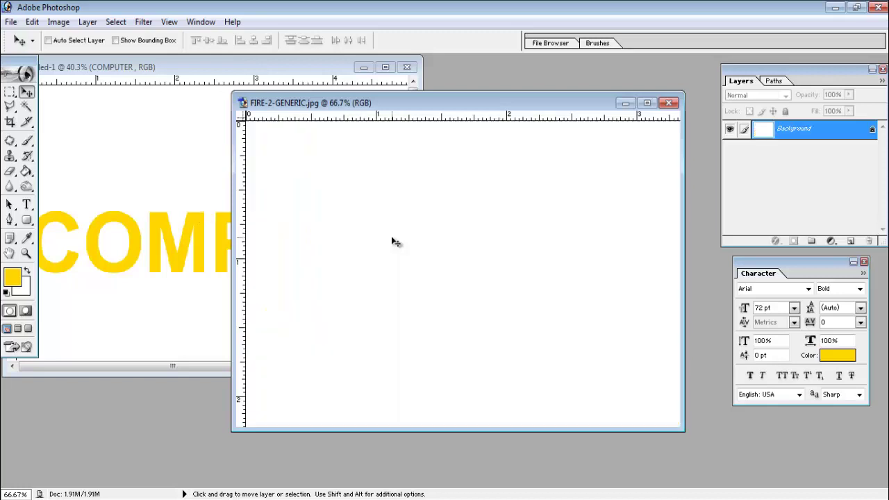
click(668, 103)
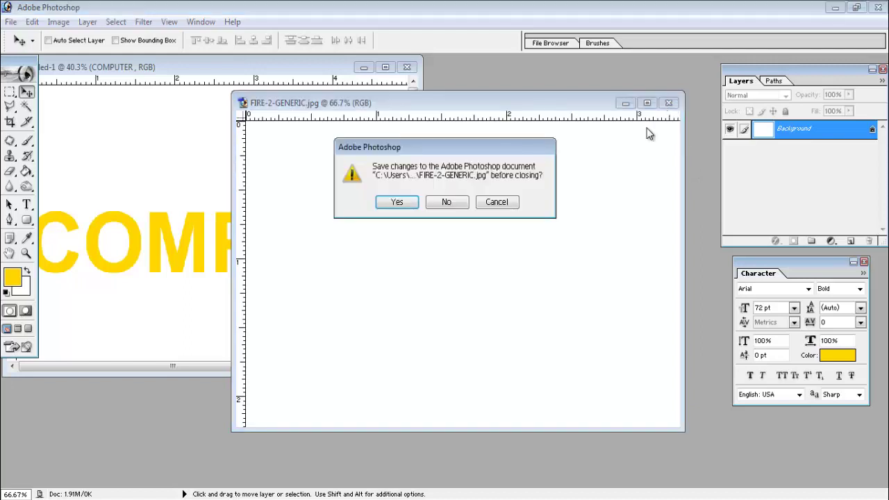
click(446, 202)
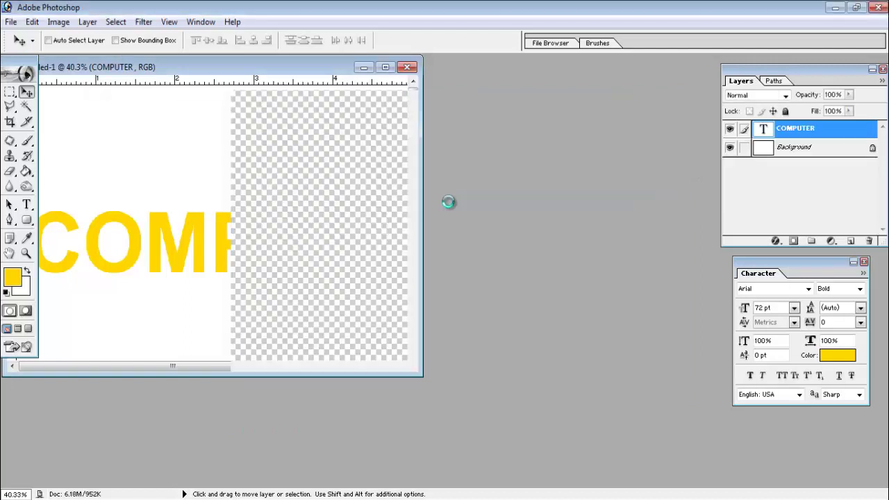
Step: Paste the fire image as Layer 1 in the maximized Untitled-1 and position it over COMPUTER
click(386, 68)
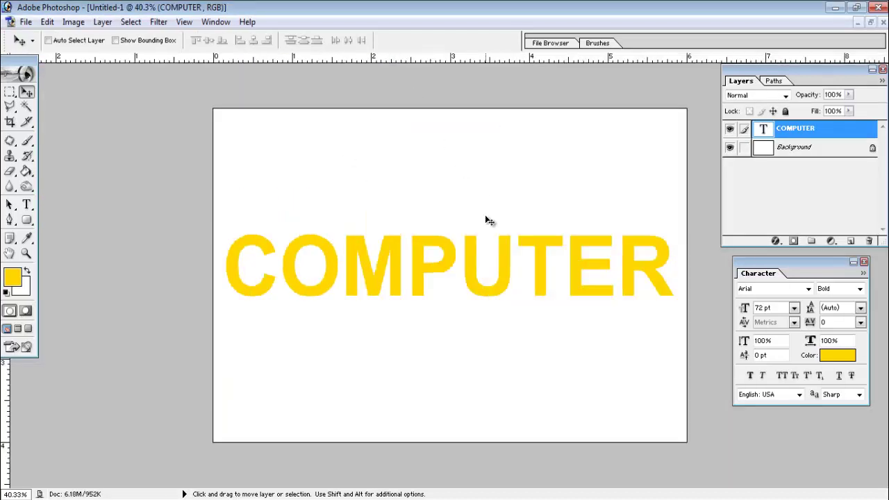
key(ctrl+v)
drag(485, 285, 391, 242)
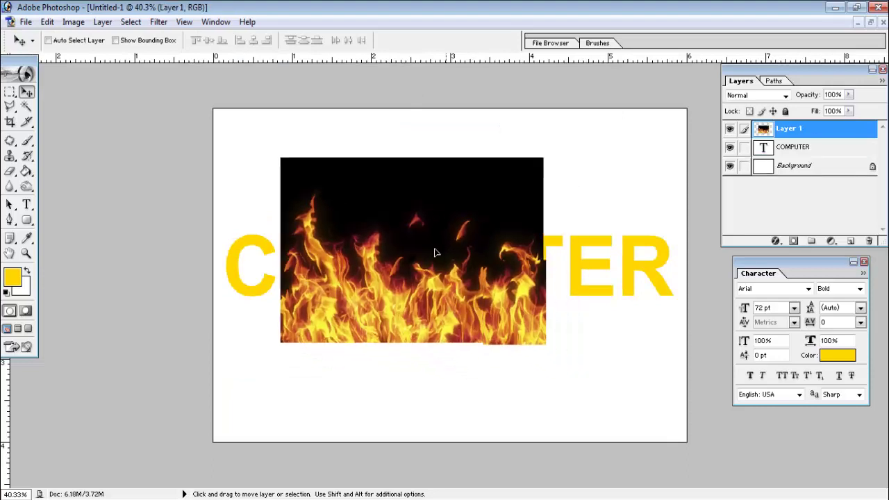
key(ctrl+t)
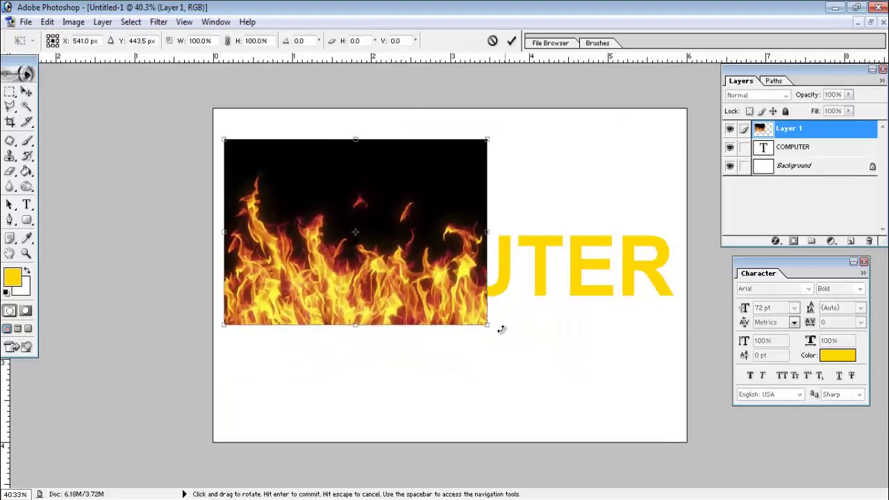
key(Return)
drag(547, 276, 547, 311)
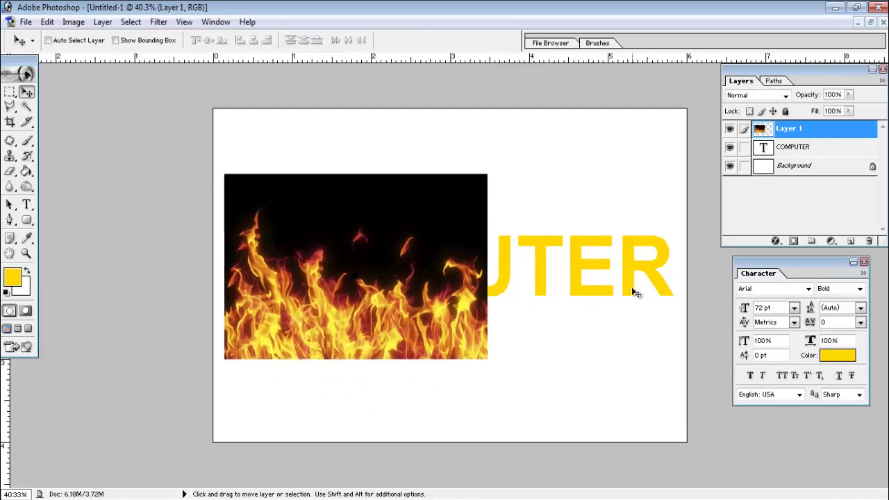
Step: Scale the fire layer up to about 172% with Edit > Transform > Scale
click(47, 22)
mouse_move(76, 292)
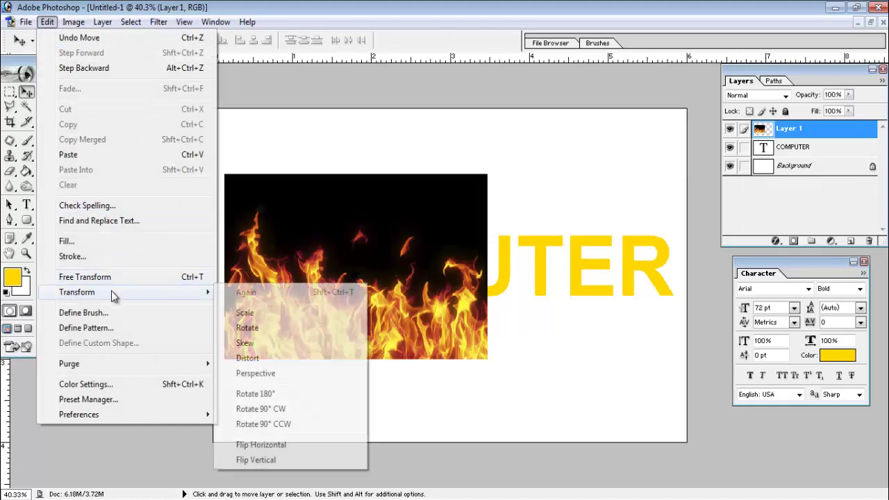
click(246, 312)
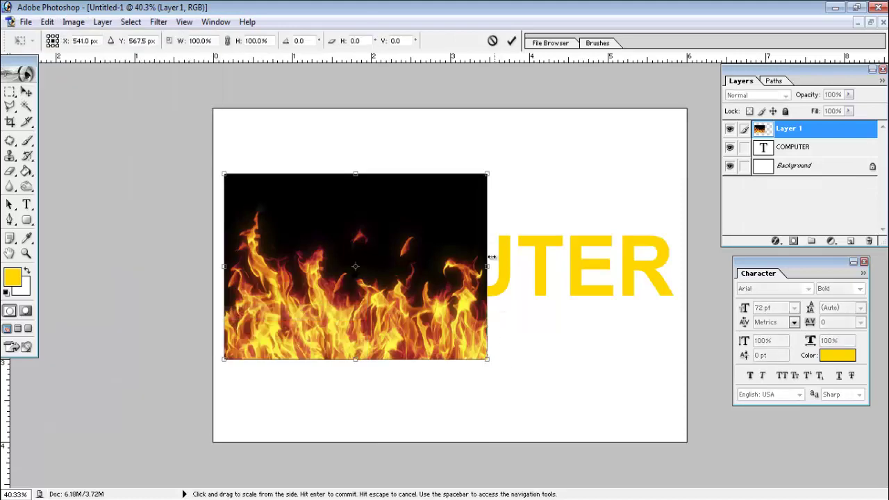
mouse_move(490, 173)
mouse_down()
mouse_move(781, 184)
mouse_move(734, 191)
mouse_move(776, 194)
mouse_up()
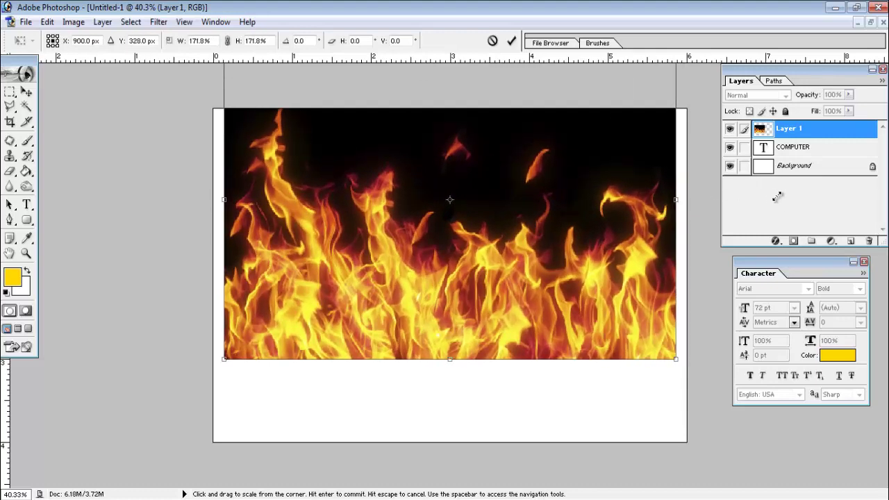
key(Return)
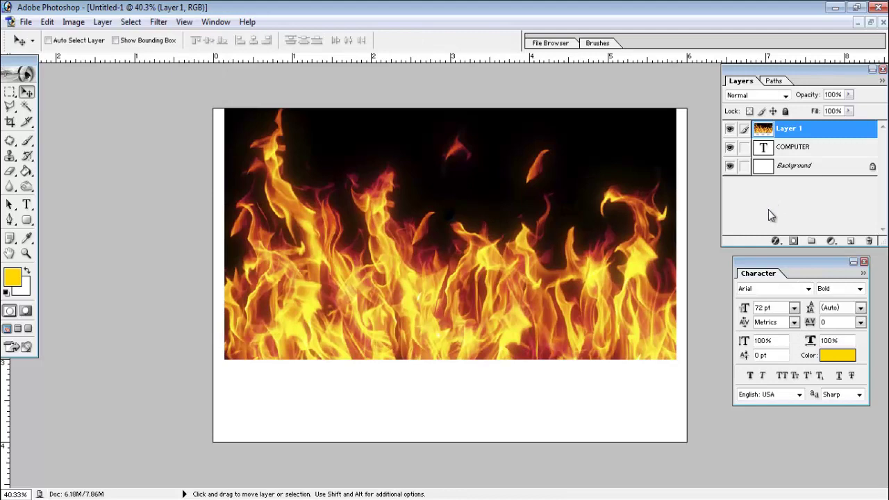
Step: Keep the flame layer above COMPUTER and lower its opacity to about 31%
drag(767, 70, 754, 70)
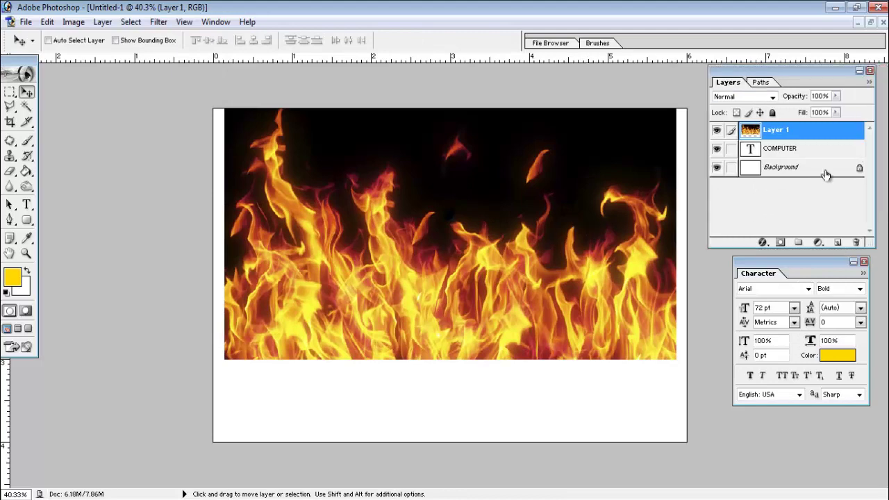
click(777, 150)
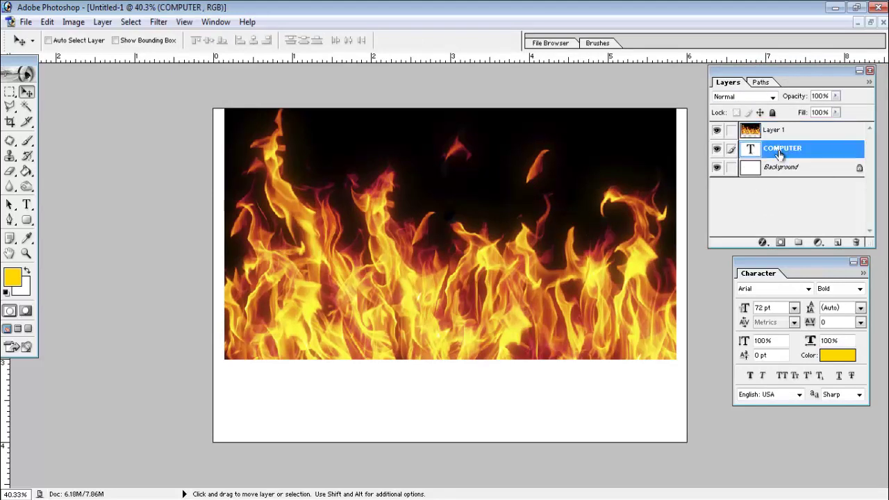
click(777, 135)
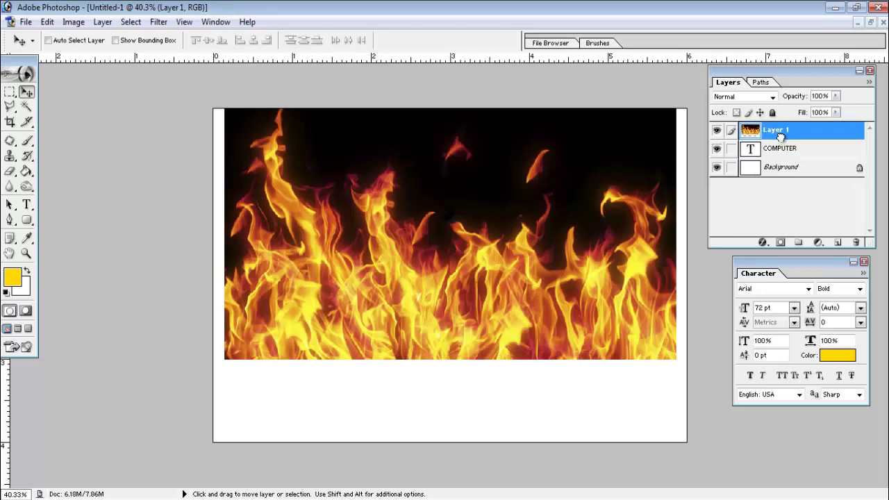
drag(779, 136, 785, 161)
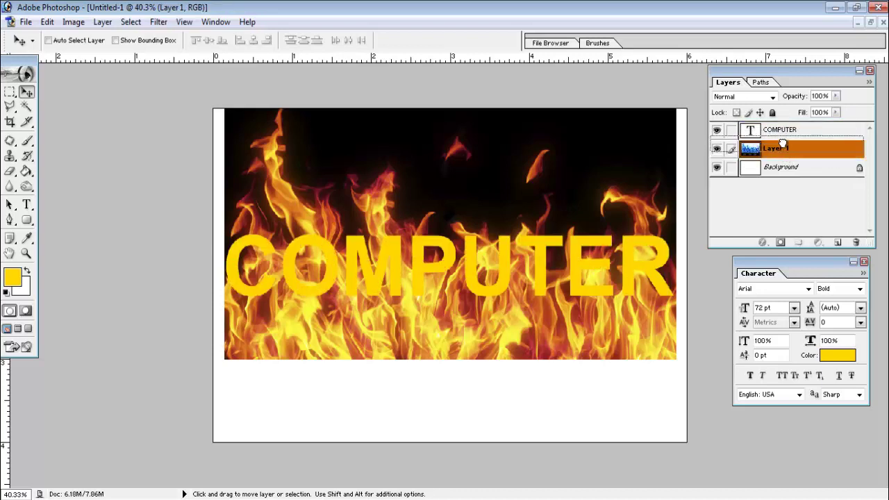
drag(783, 157, 781, 142)
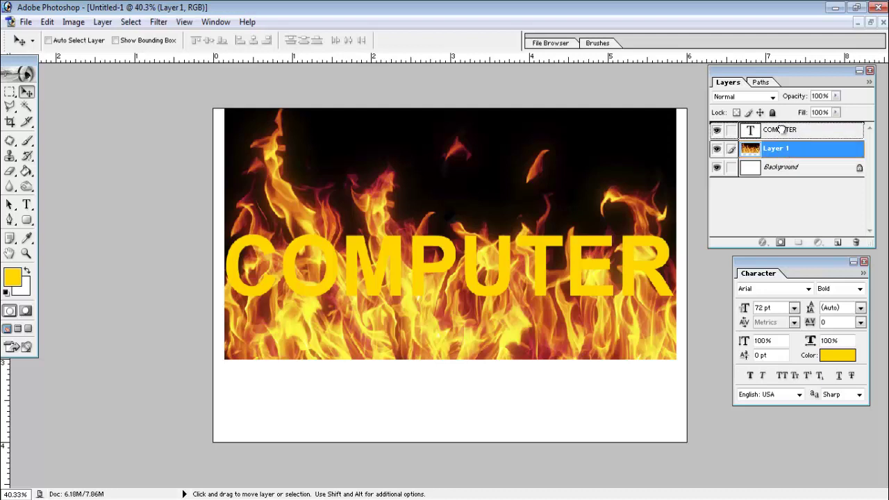
click(836, 97)
drag(799, 113, 776, 116)
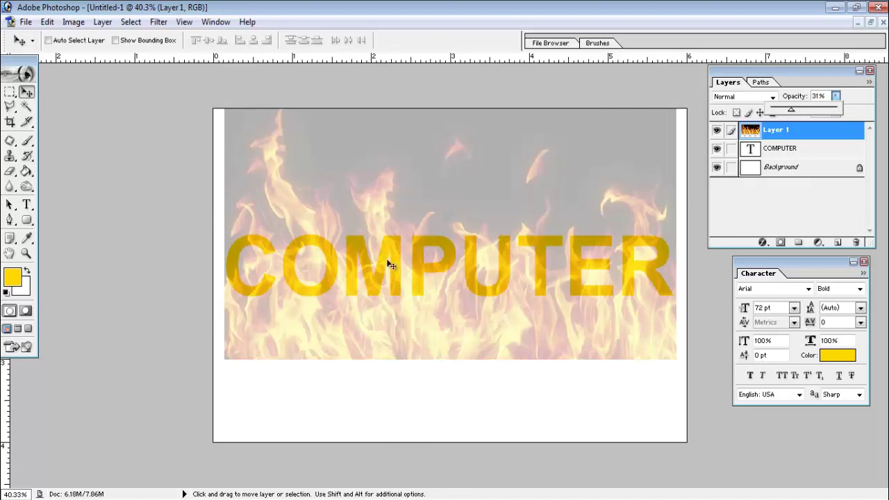
click(782, 159)
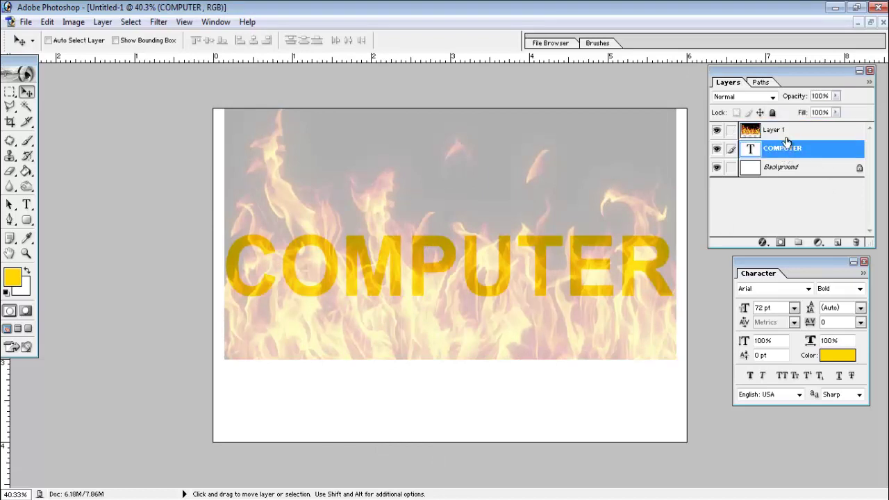
Step: Load the COMPUTER text as a selection and make the flame layer active
click(132, 22)
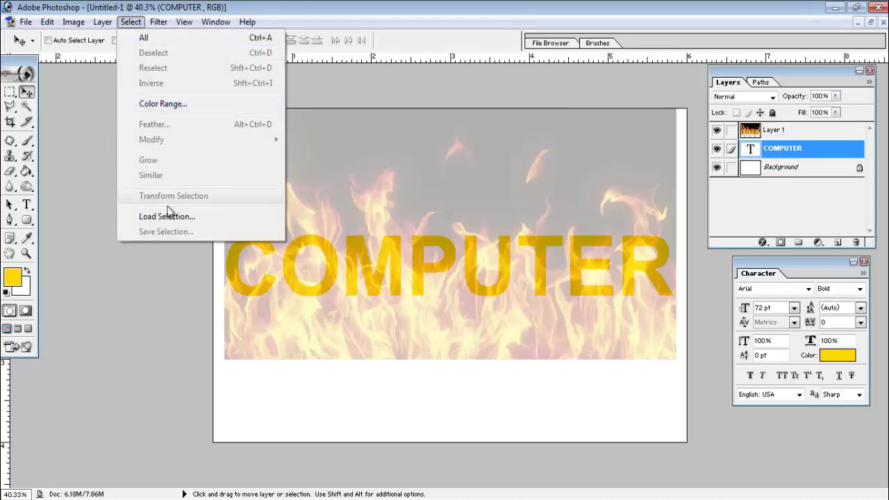
click(167, 216)
click(545, 197)
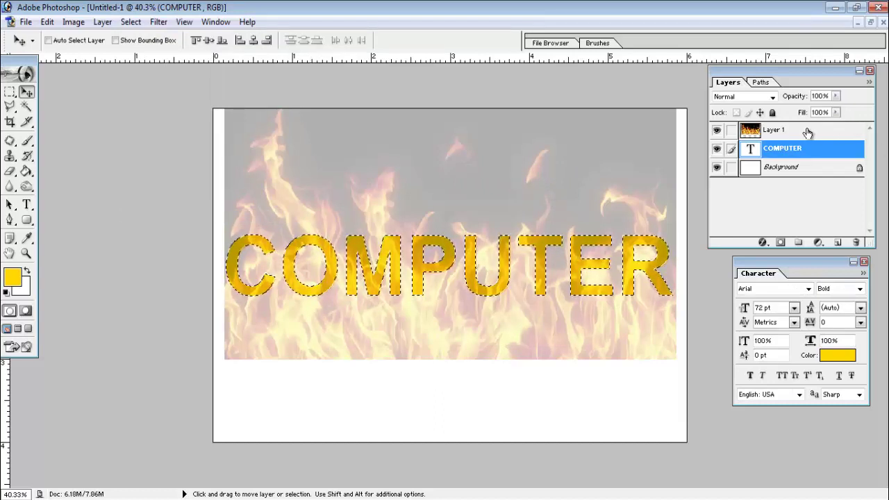
click(783, 136)
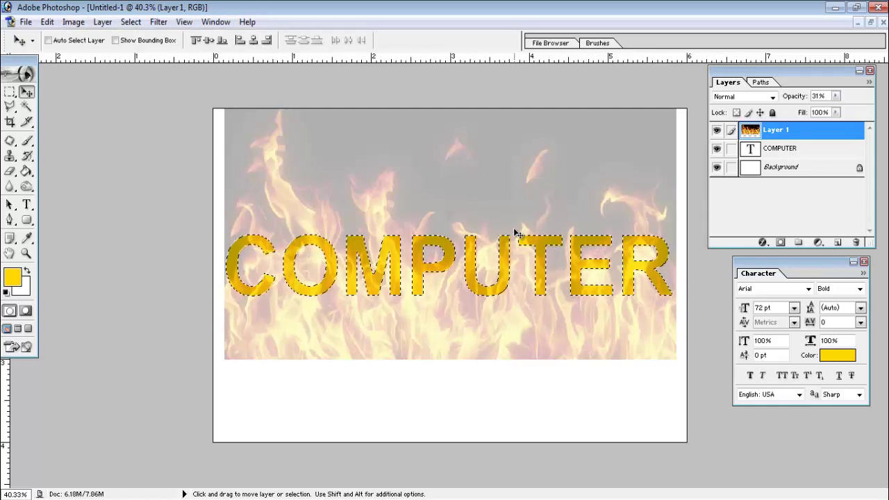
Step: Swap the foreground and background colours with X several times
key(x)
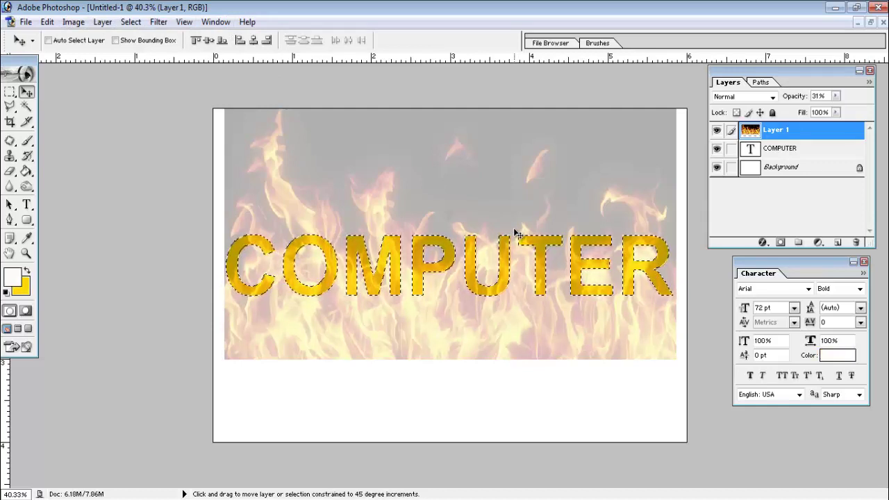
key(x)
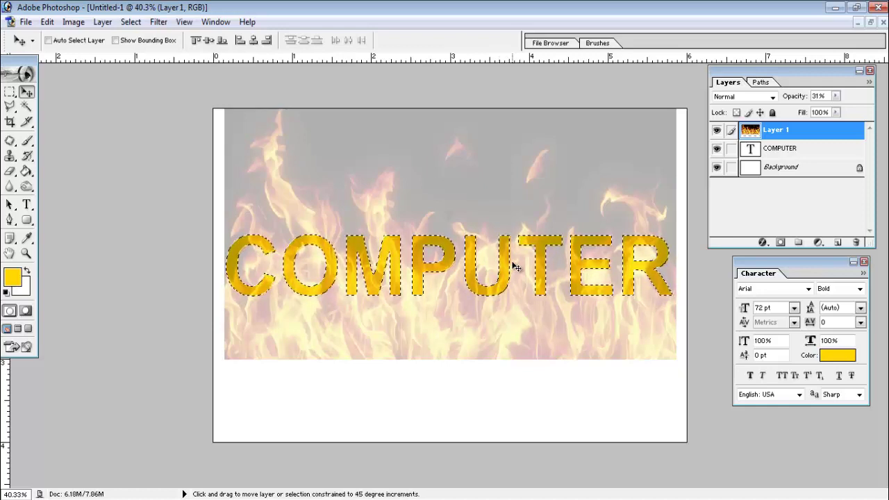
key(shift)
key(x)
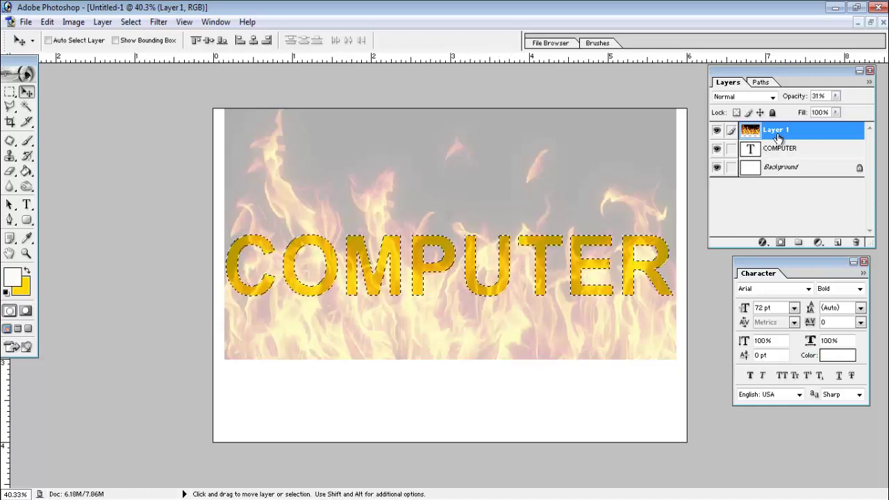
Step: Copy the letter-shaped flames to a new layer and toggle layer visibility to compare
key(ctrl+j)
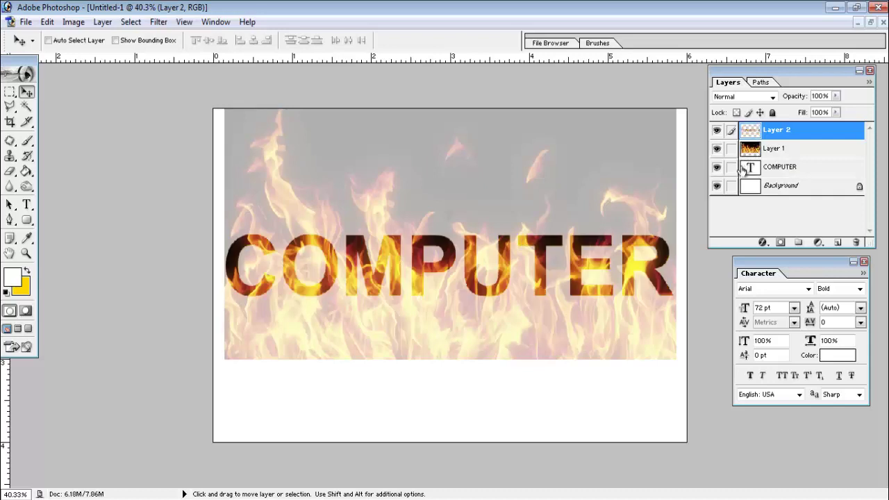
click(717, 131)
click(716, 131)
click(767, 151)
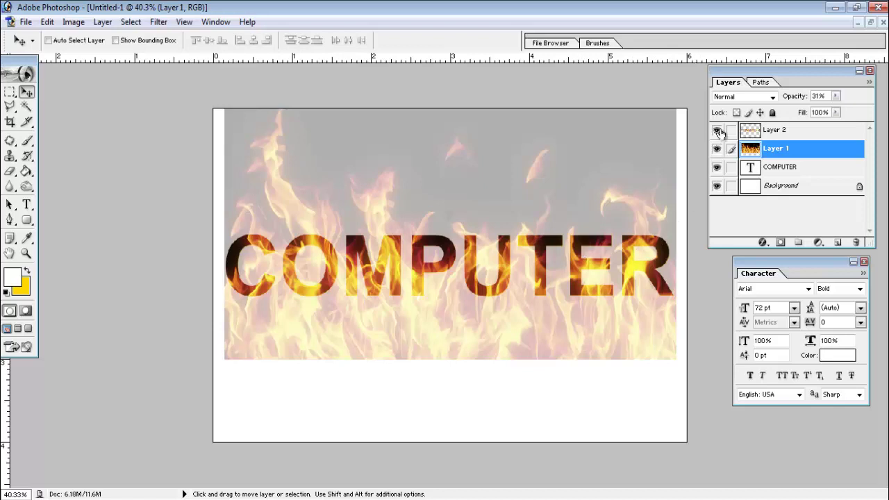
click(717, 150)
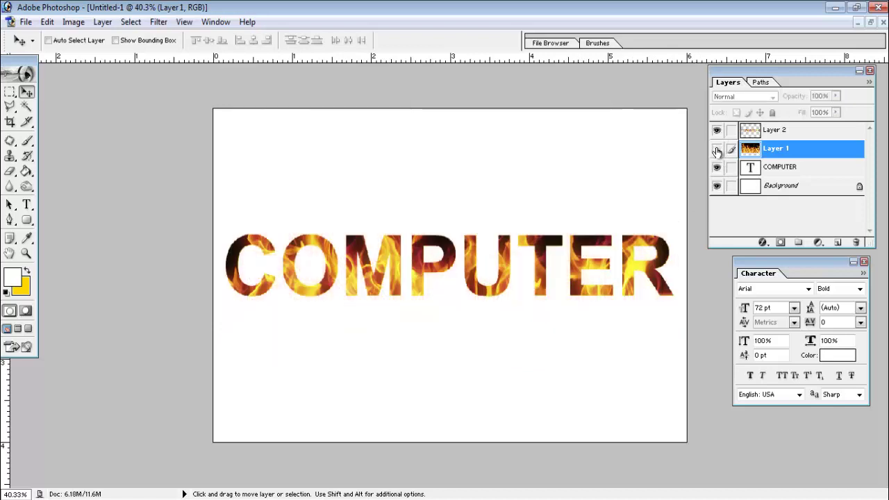
click(782, 132)
Step: Move the fire-letters layer below the faded flame layer, then select the COMPUTER layer
click(778, 149)
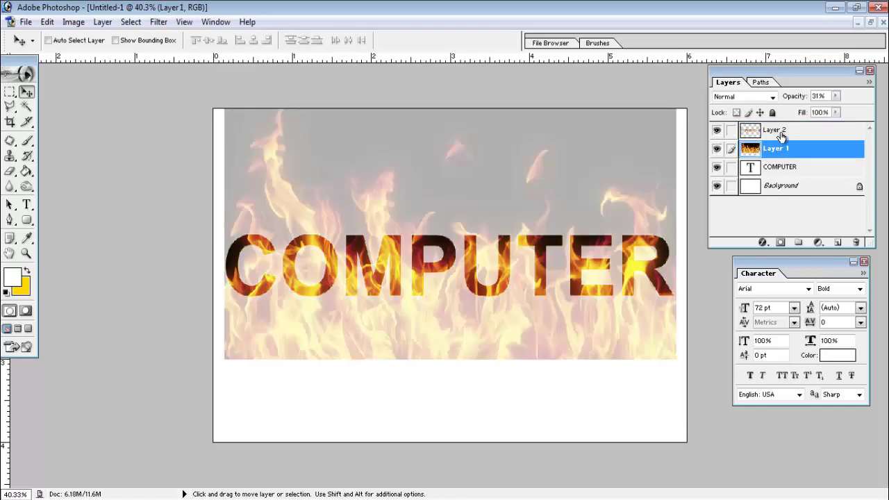
click(779, 136)
click(779, 150)
click(778, 133)
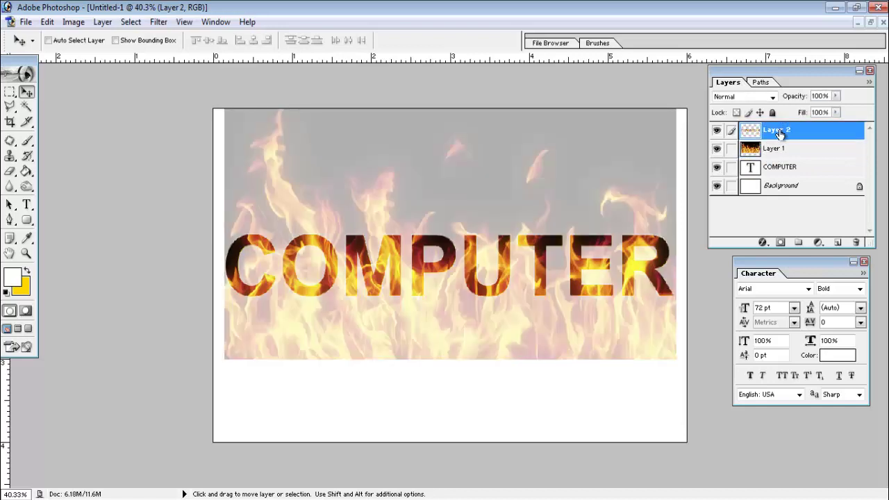
click(781, 168)
drag(782, 134, 784, 161)
click(784, 168)
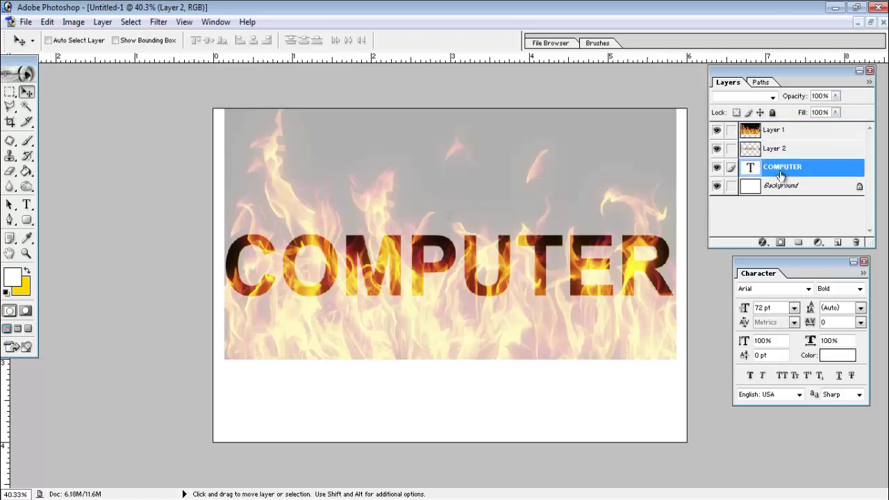
click(777, 147)
click(783, 170)
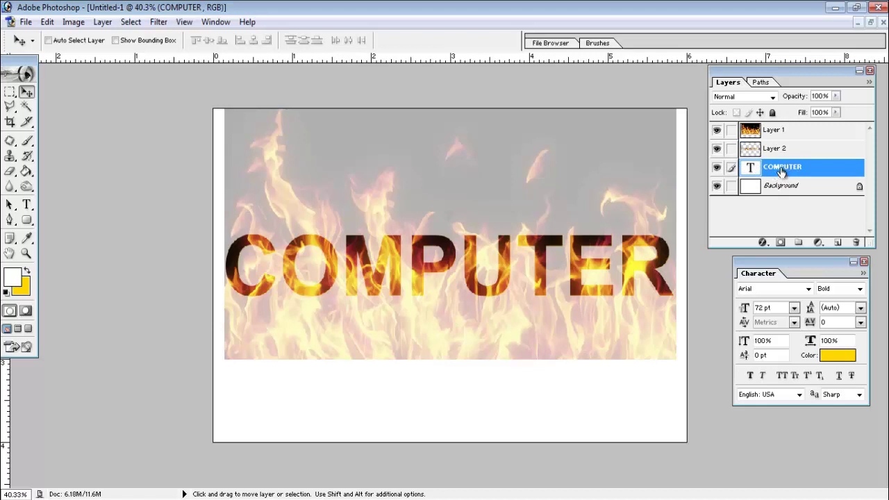
Step: Inspect the COMPUTER text layer's layer style settings, closing them unchanged
right_click(781, 170)
click(810, 169)
double_click(806, 168)
click(855, 139)
right_click(801, 177)
double_click(812, 166)
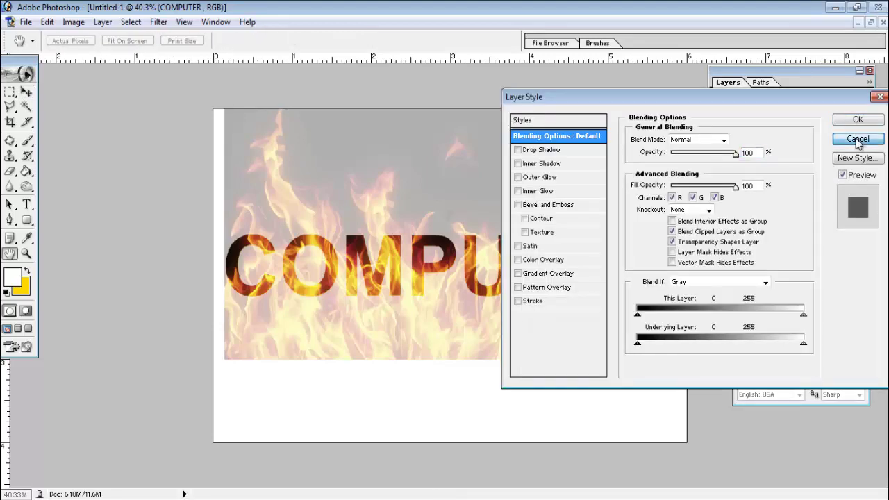
click(857, 139)
Step: Rasterize the COMPUTER text and merge the fire-letters layer down into it
right_click(823, 173)
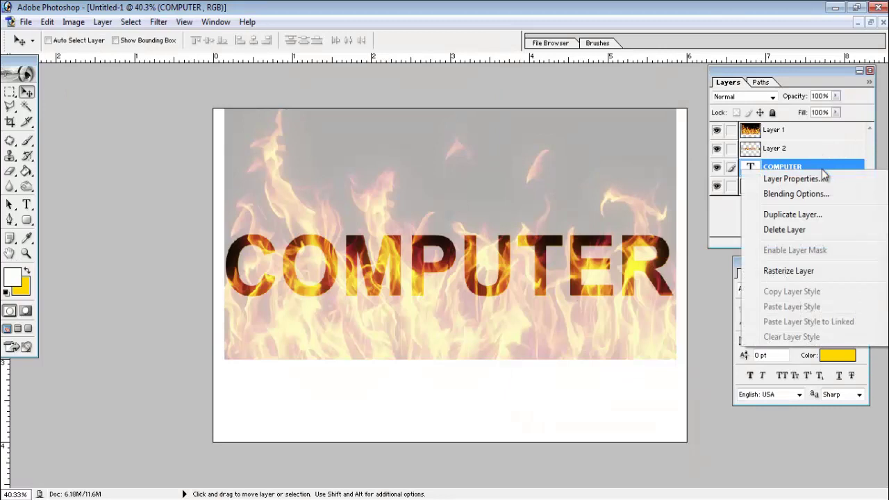
click(818, 272)
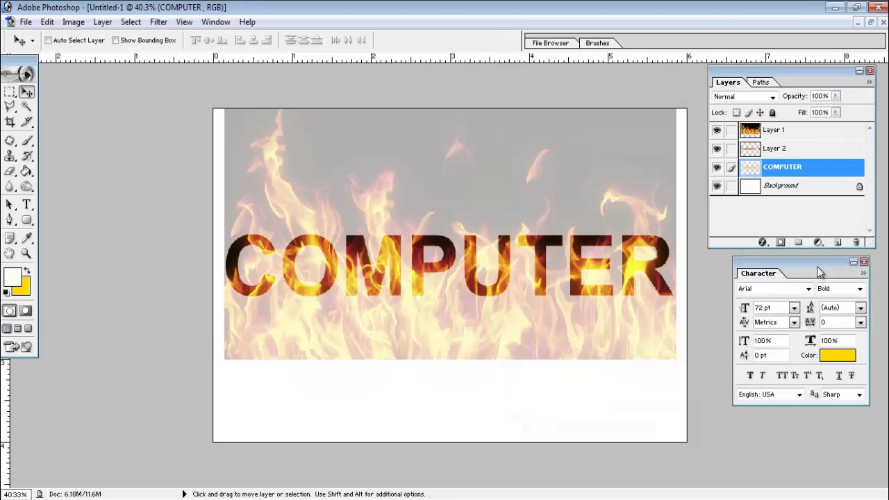
click(802, 153)
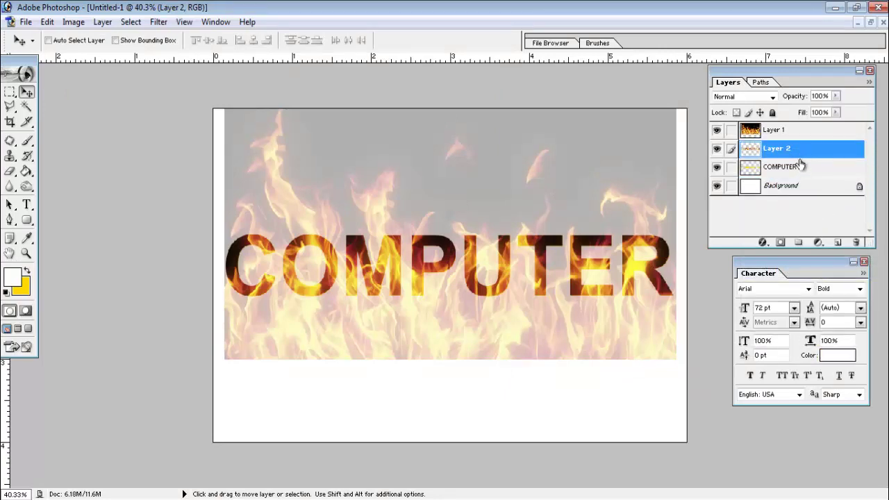
click(102, 21)
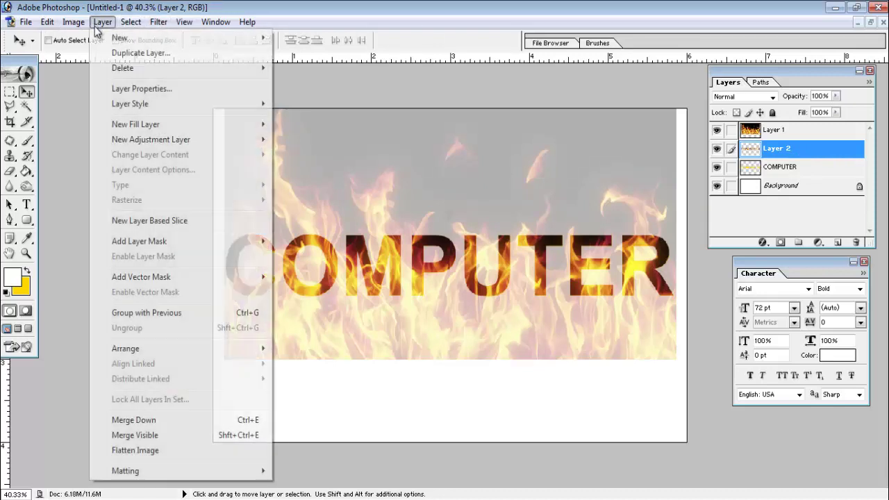
click(143, 420)
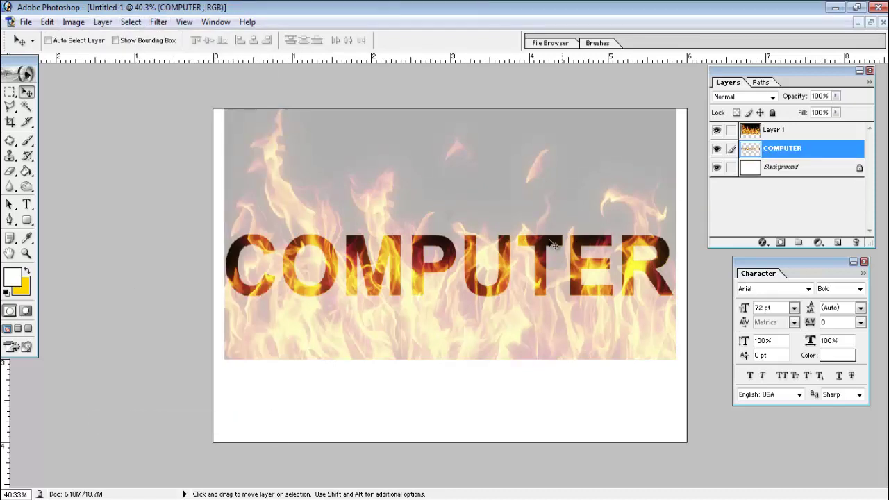
drag(505, 271, 501, 272)
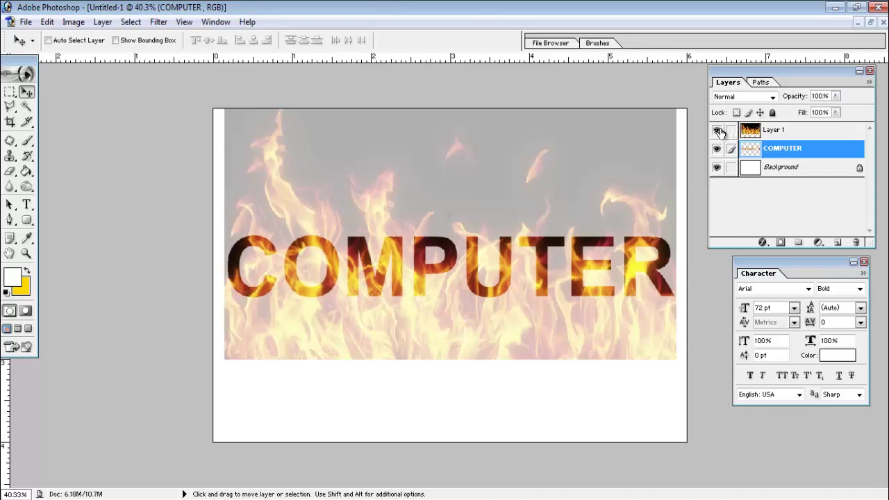
click(785, 132)
click(717, 131)
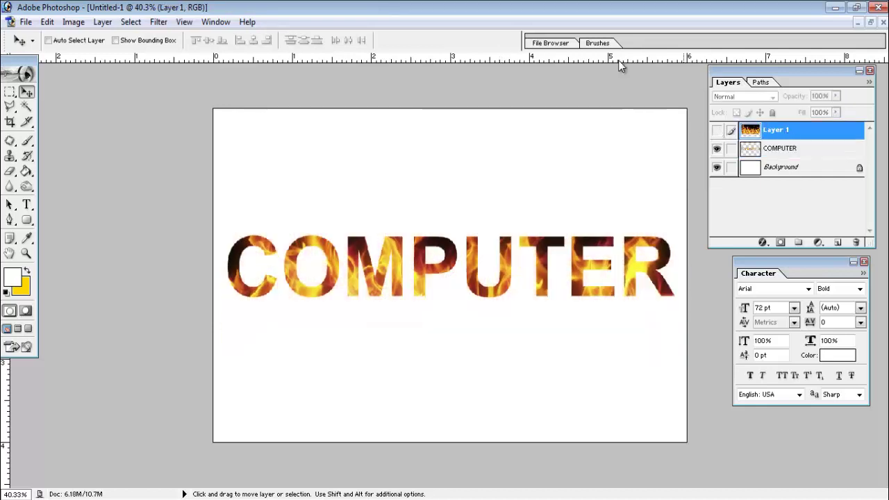
ctrl+click(422, 271)
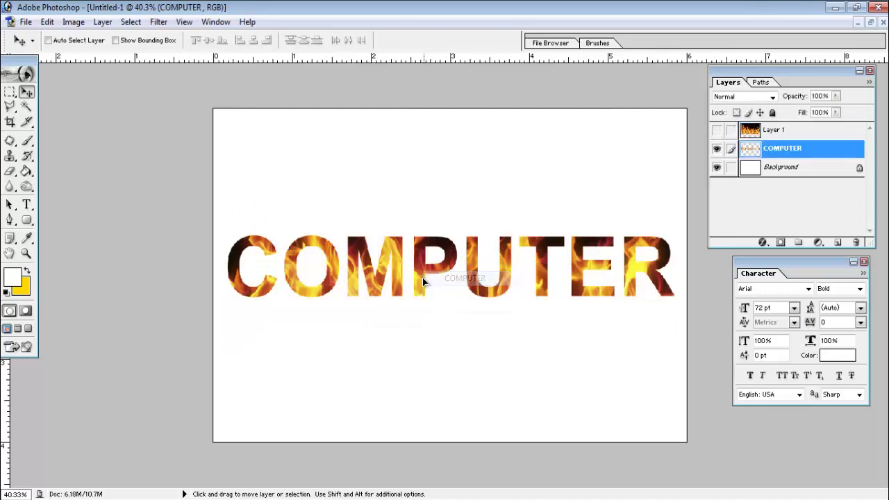
drag(422, 271, 422, 284)
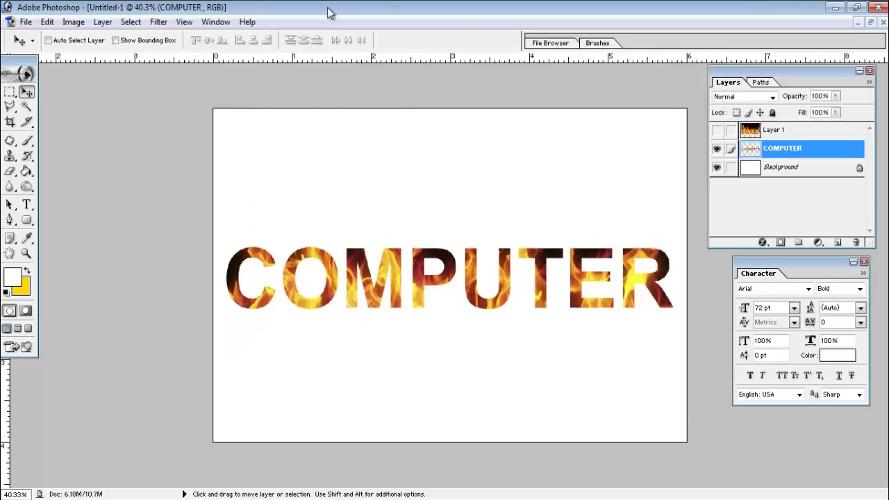
click(160, 22)
click(155, 33)
Step: Open Liquify on the lettering and warp the C with the brush enlarged to 491
click(160, 23)
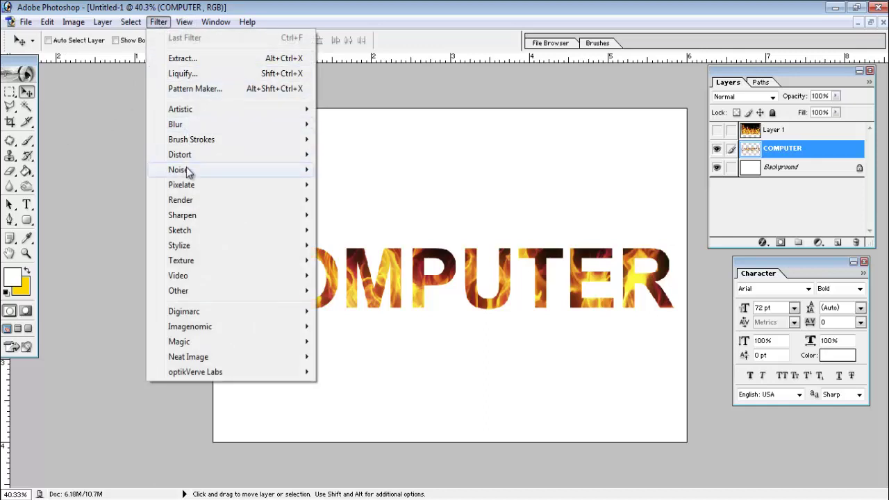
mouse_move(177, 169)
click(191, 74)
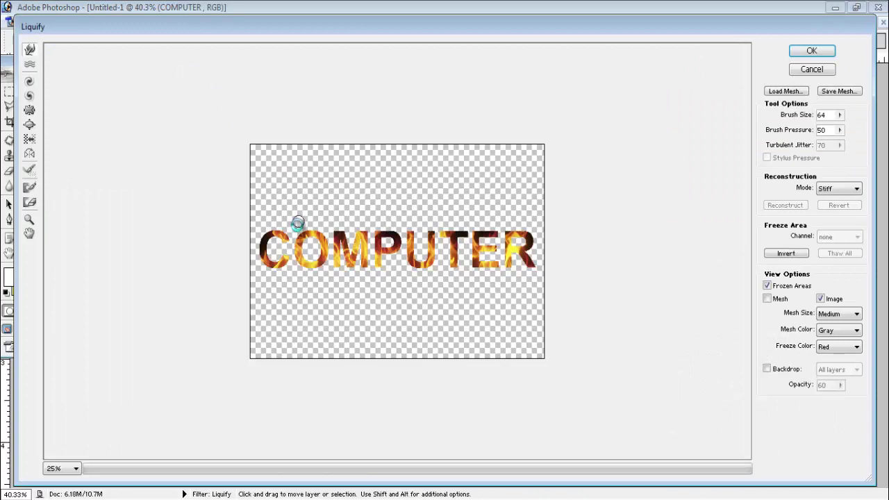
drag(297, 222, 295, 188)
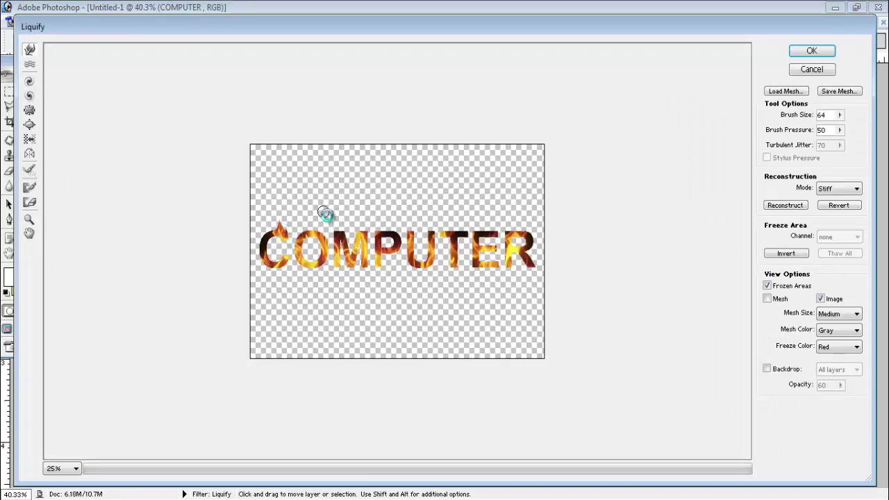
key(ctrl+z)
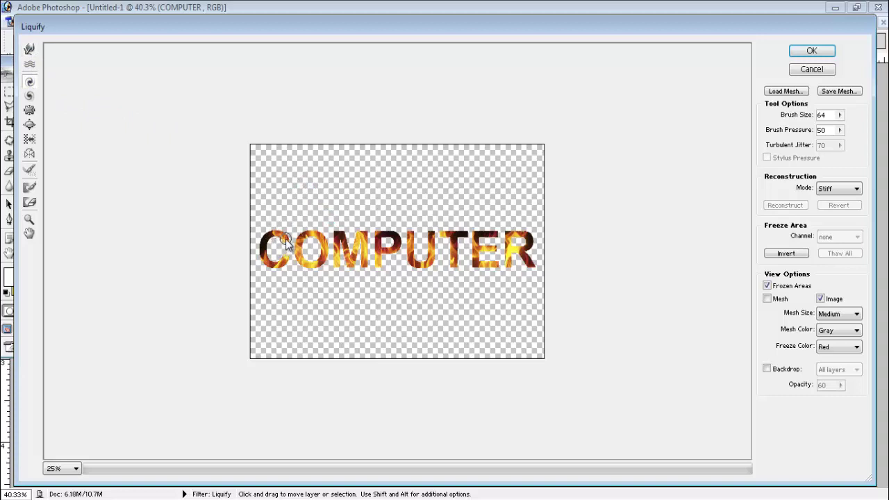
click(839, 115)
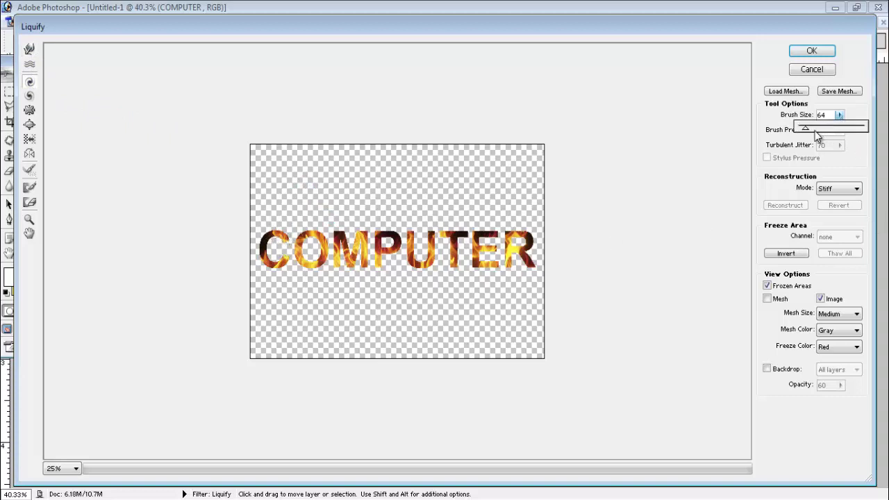
drag(849, 134, 855, 132)
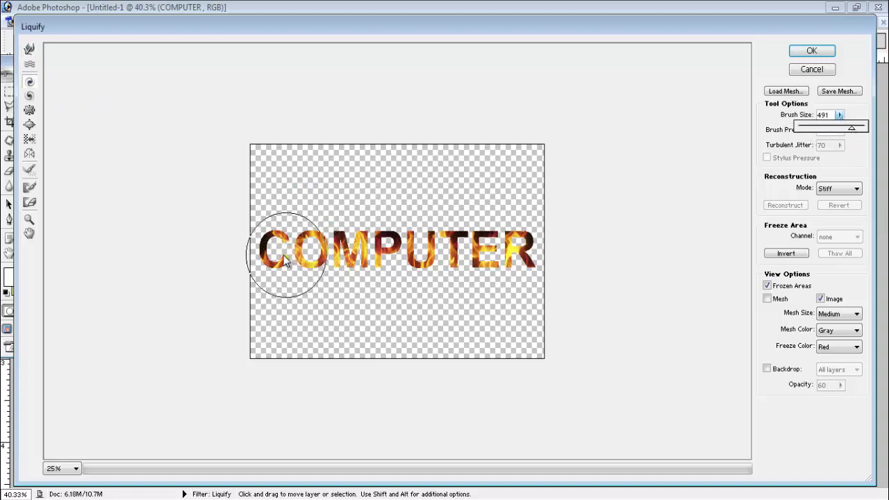
drag(287, 252, 292, 254)
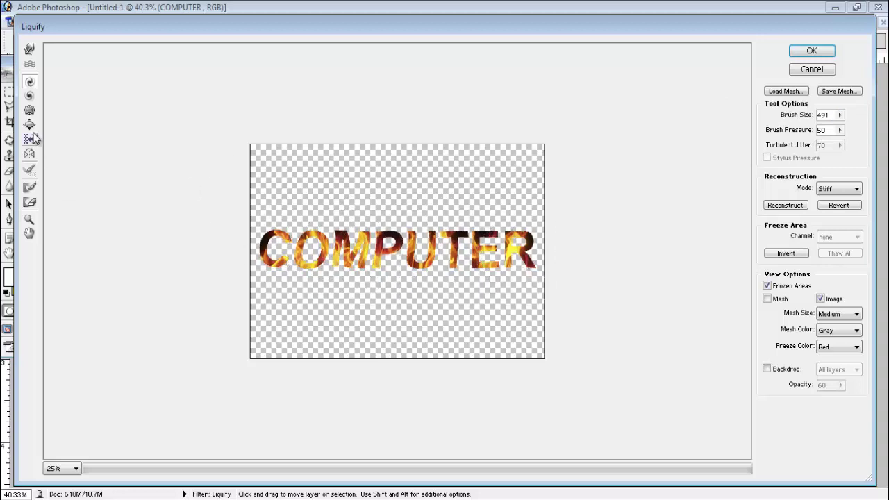
Step: Twirl the E and R clockwise, bloat around the M, and undo a wavy shift
click(29, 96)
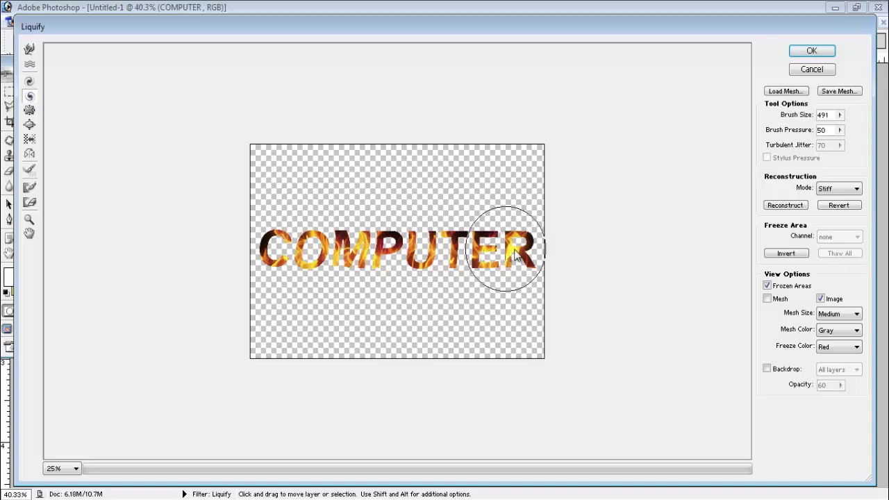
drag(506, 252, 484, 255)
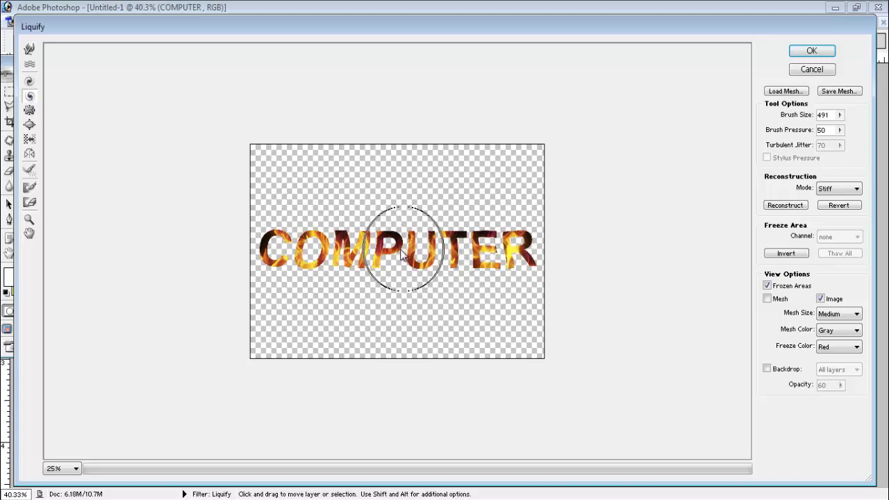
click(29, 125)
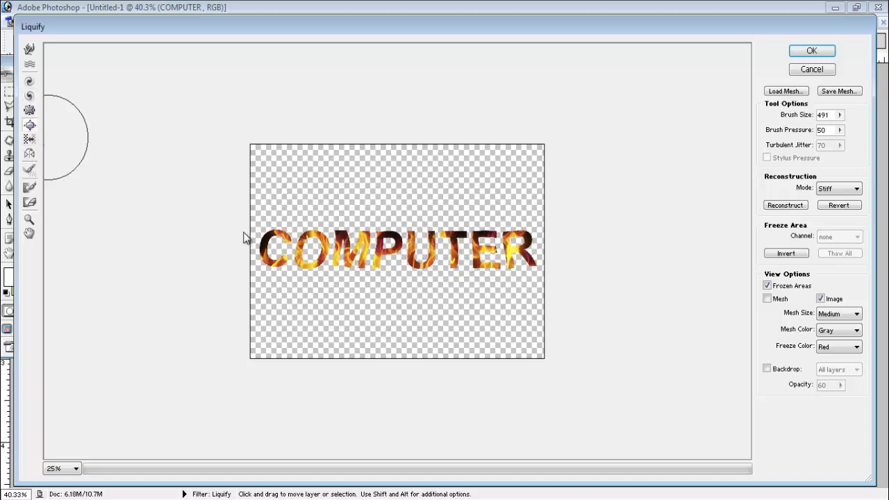
click(347, 253)
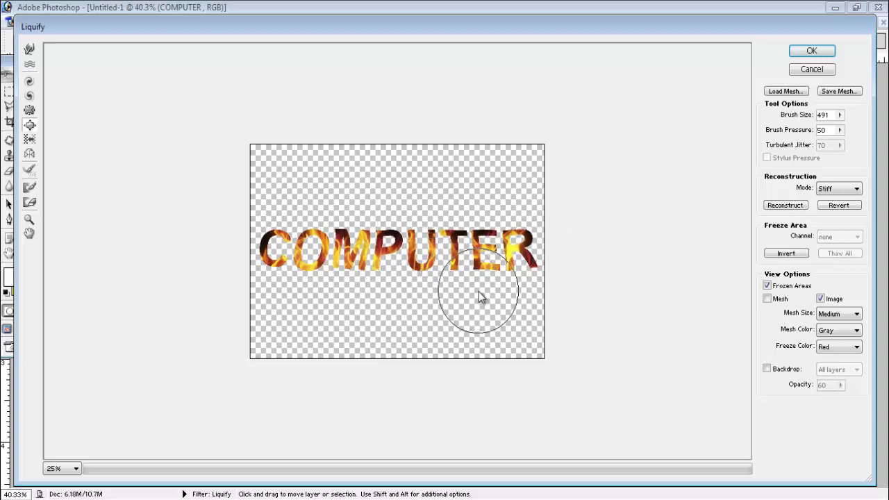
click(29, 139)
mouse_move(294, 236)
mouse_down()
mouse_move(526, 293)
mouse_move(421, 218)
mouse_move(381, 208)
mouse_move(362, 236)
mouse_move(365, 193)
mouse_move(357, 199)
mouse_move(397, 214)
mouse_move(495, 212)
mouse_move(528, 221)
mouse_move(302, 219)
mouse_move(314, 227)
mouse_move(324, 221)
mouse_move(347, 239)
mouse_move(347, 250)
mouse_move(287, 230)
mouse_move(318, 259)
mouse_move(327, 308)
mouse_up()
key(ctrl+z)
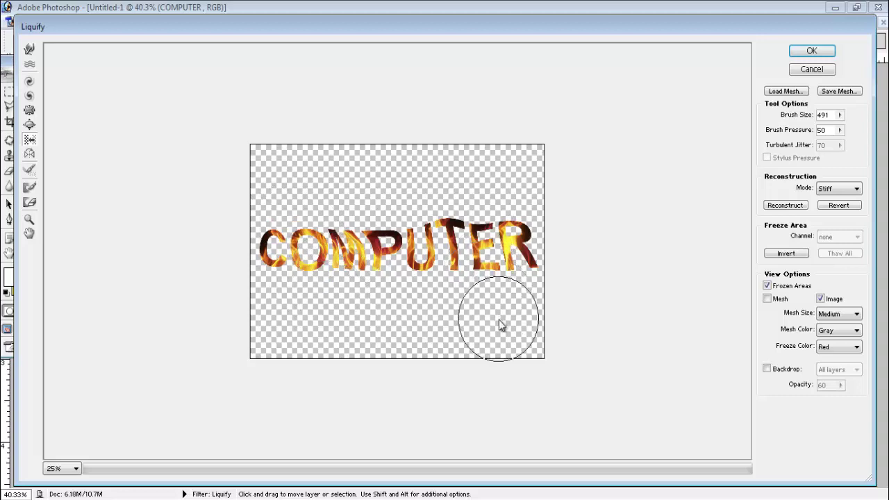
click(30, 63)
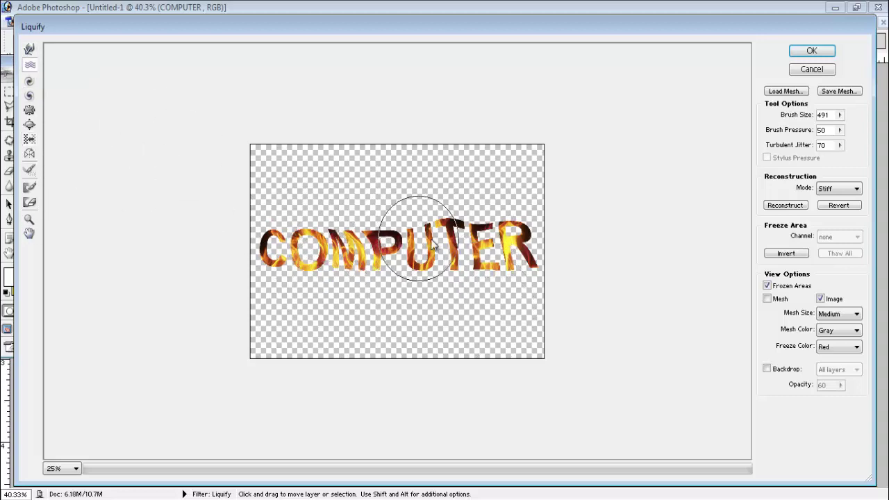
mouse_move(437, 251)
mouse_down()
mouse_move(440, 209)
mouse_move(440, 278)
mouse_move(287, 257)
mouse_move(419, 266)
mouse_up()
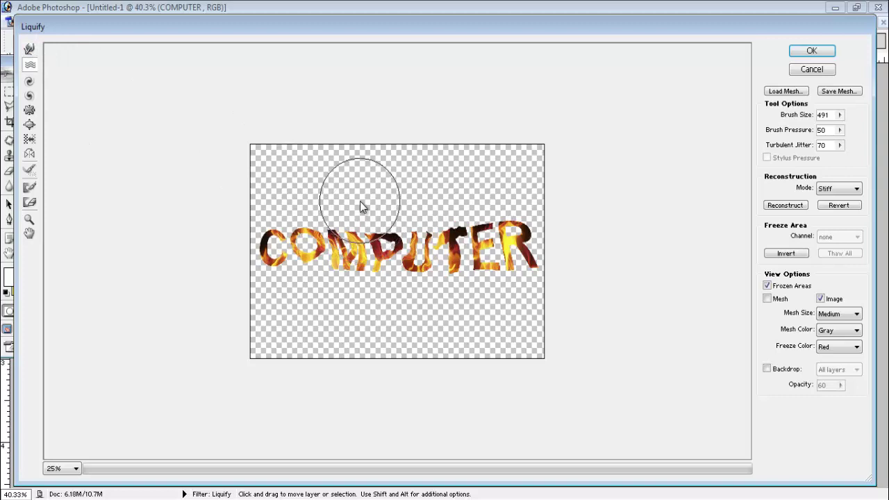
key(alt)
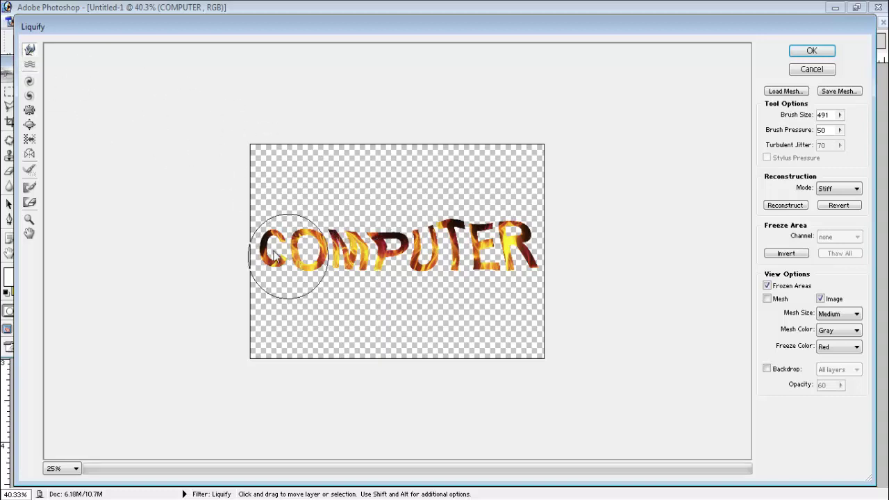
mouse_move(287, 260)
mouse_down()
mouse_move(294, 185)
mouse_move(325, 208)
mouse_move(294, 190)
mouse_move(331, 202)
mouse_move(386, 194)
mouse_move(390, 169)
mouse_move(368, 203)
mouse_up()
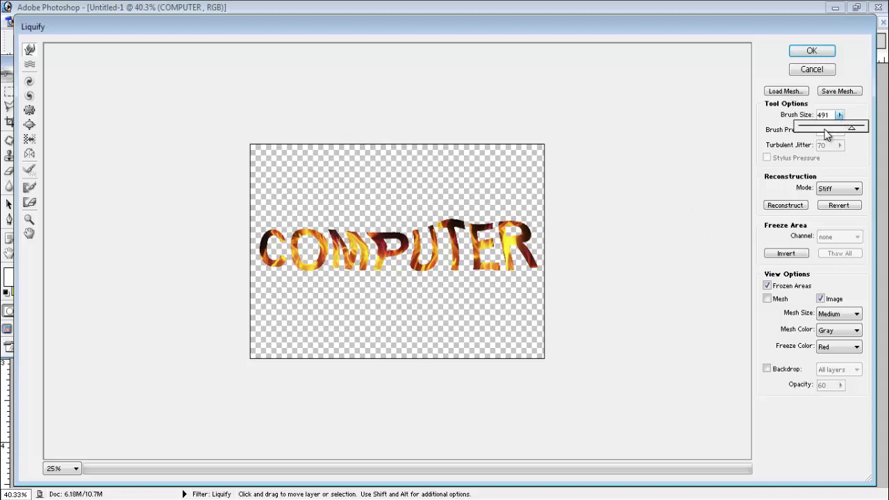
Step: Shrink the warp brush to 248 and stretch the tops of R and C into flame points
drag(465, 275, 516, 159)
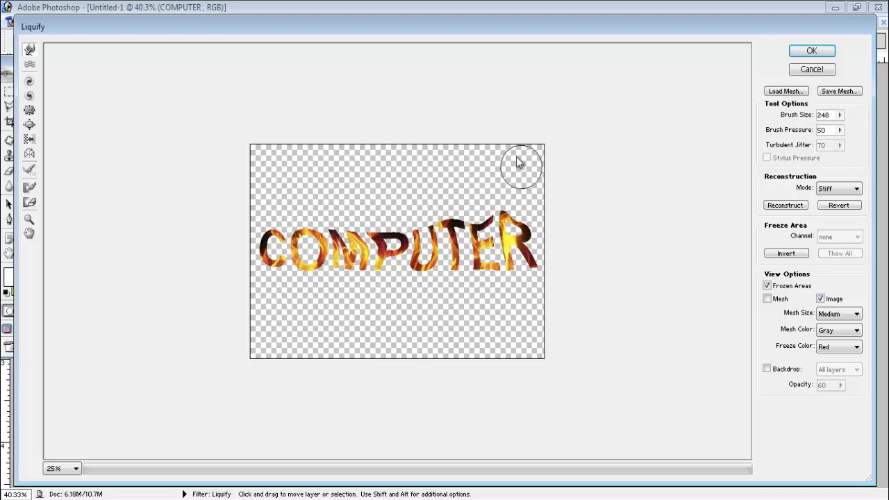
drag(386, 236, 407, 174)
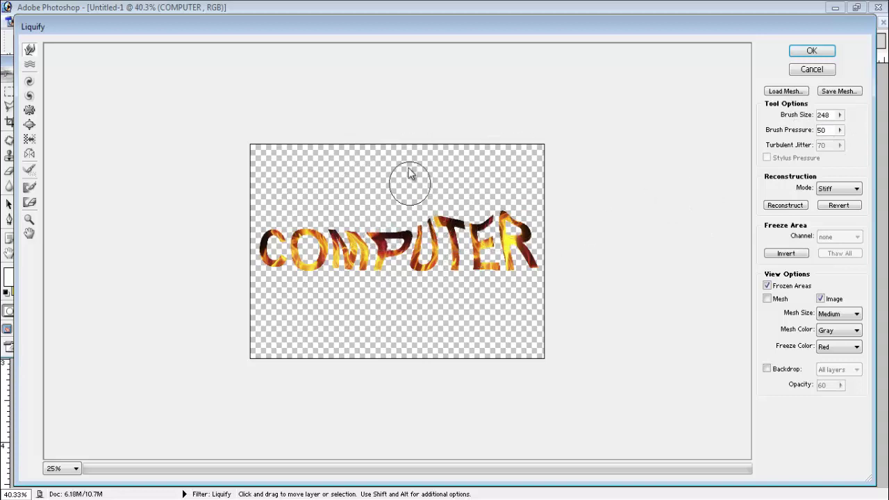
mouse_move(499, 208)
mouse_down()
mouse_move(484, 164)
mouse_move(476, 170)
mouse_up()
drag(401, 214, 345, 188)
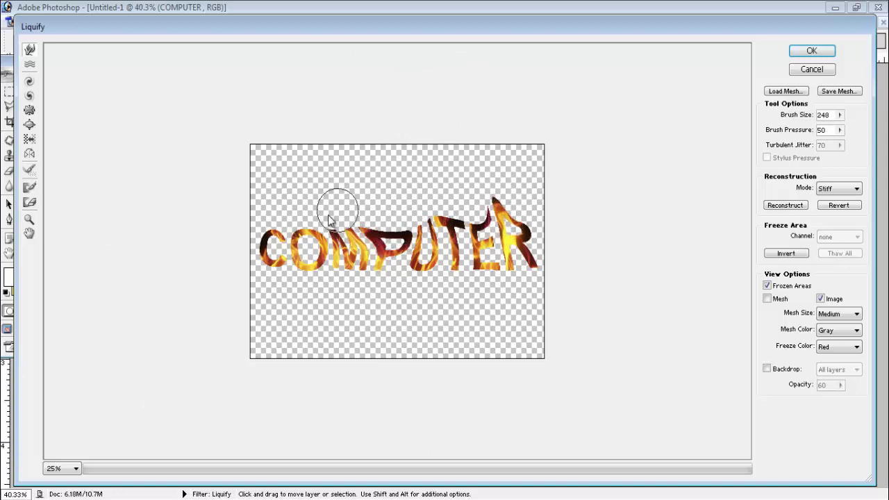
drag(272, 238, 277, 198)
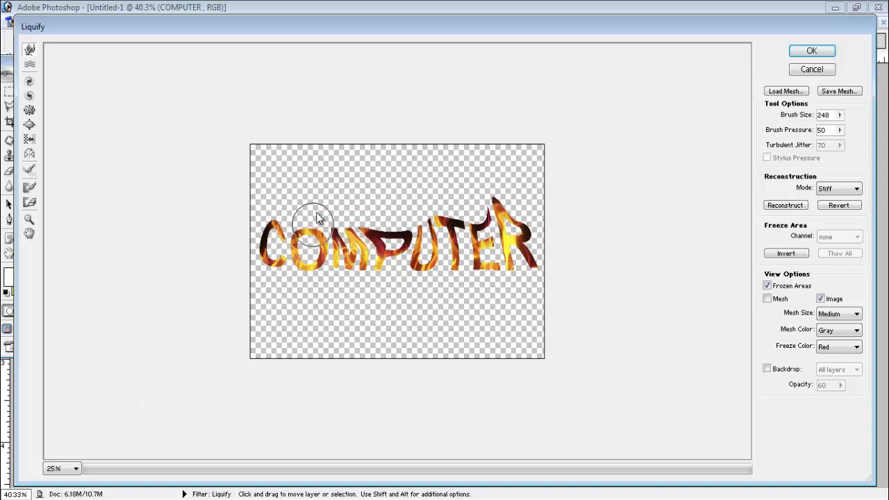
drag(479, 202, 491, 186)
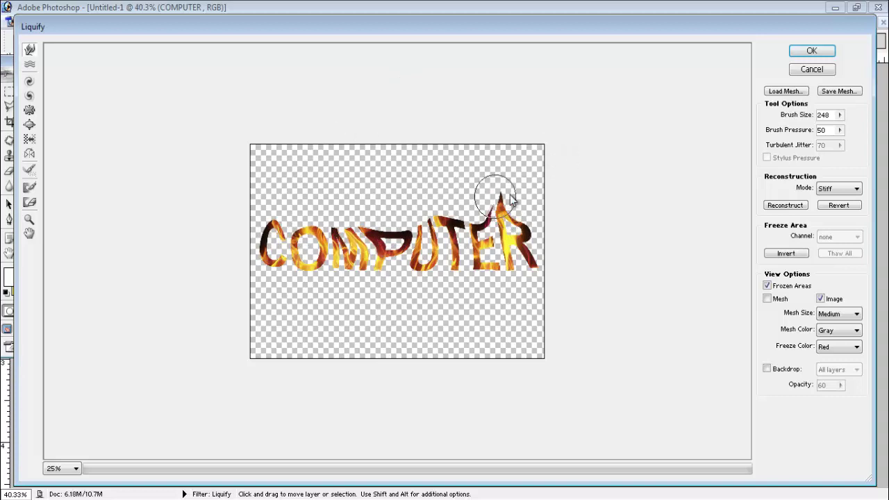
drag(554, 193, 491, 288)
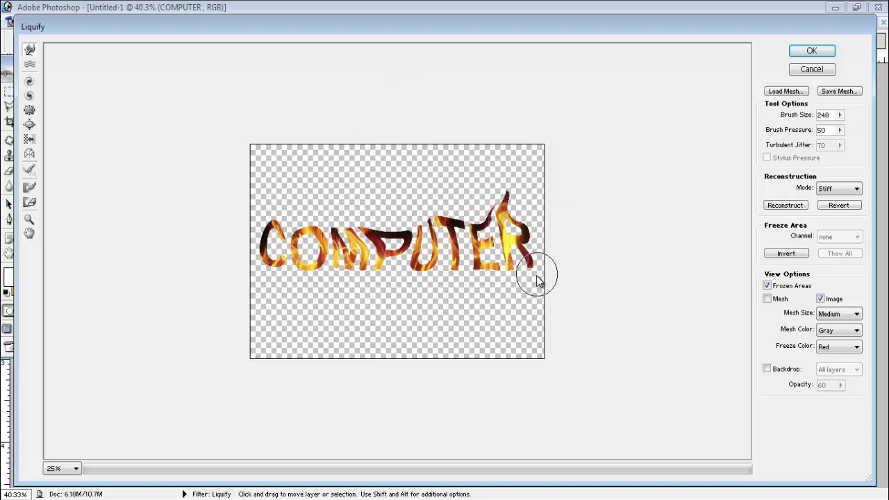
Step: Smear the P, U and M bottoms, lengthen the C and R flames, warp the T, and apply
drag(452, 289, 401, 295)
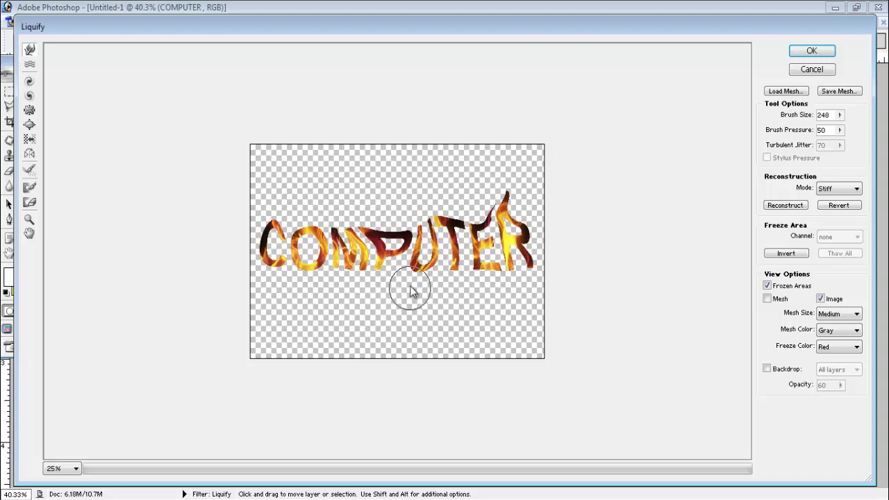
mouse_move(380, 274)
mouse_down()
mouse_move(360, 276)
mouse_move(394, 294)
mouse_up()
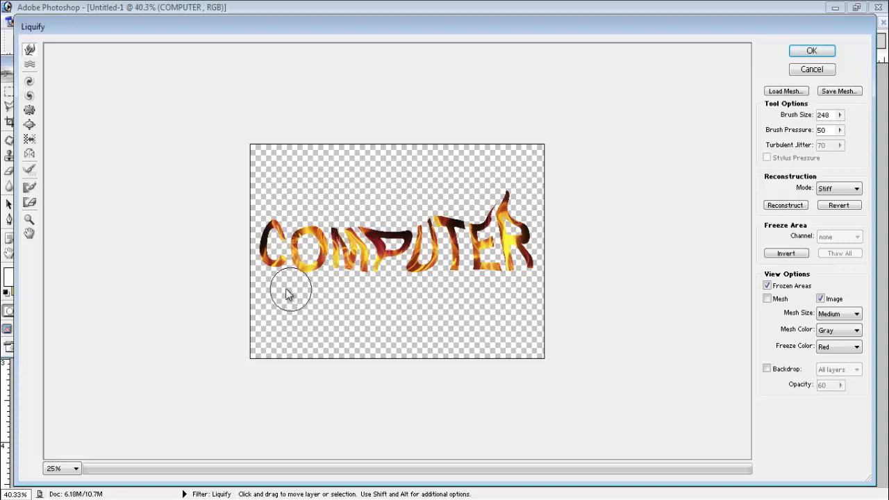
mouse_move(238, 294)
mouse_down()
mouse_move(304, 177)
mouse_move(288, 198)
mouse_move(308, 174)
mouse_move(308, 208)
mouse_move(330, 198)
mouse_move(301, 199)
mouse_up()
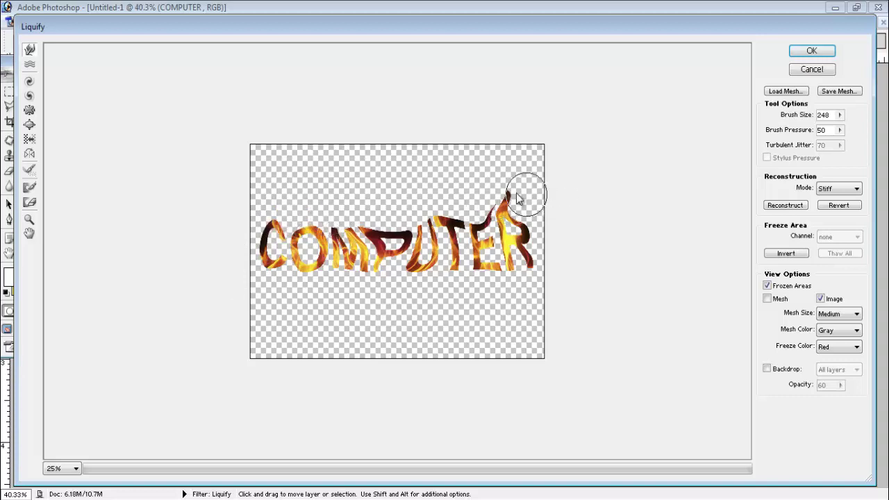
drag(522, 193, 478, 185)
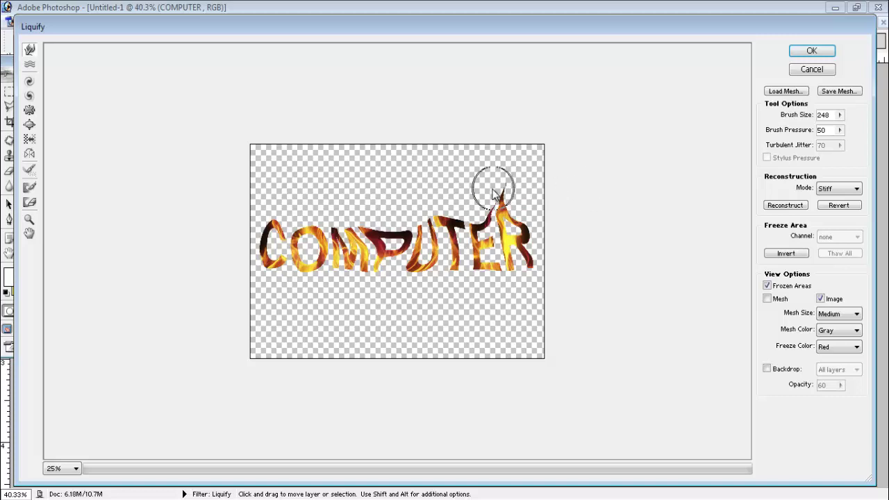
drag(493, 188, 511, 188)
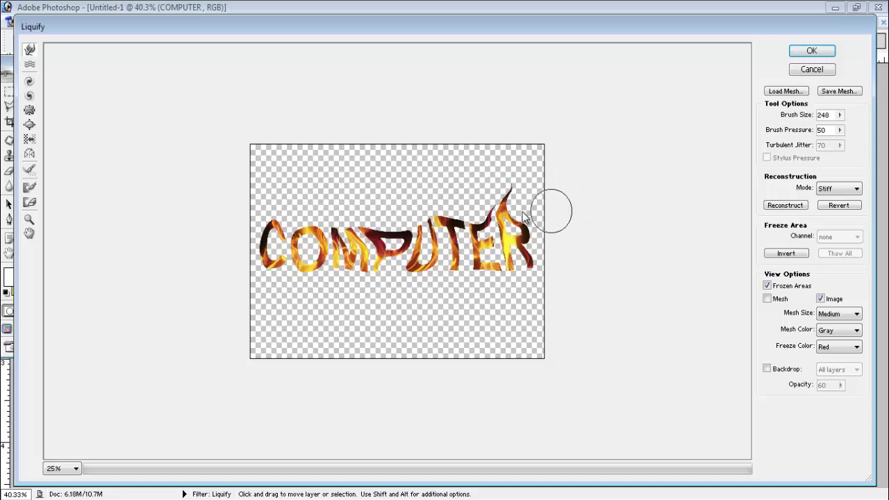
drag(447, 200, 434, 219)
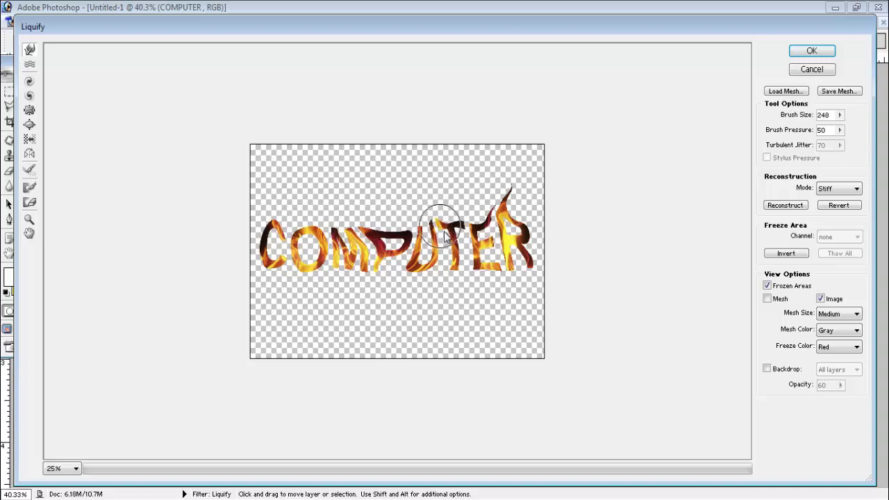
click(811, 51)
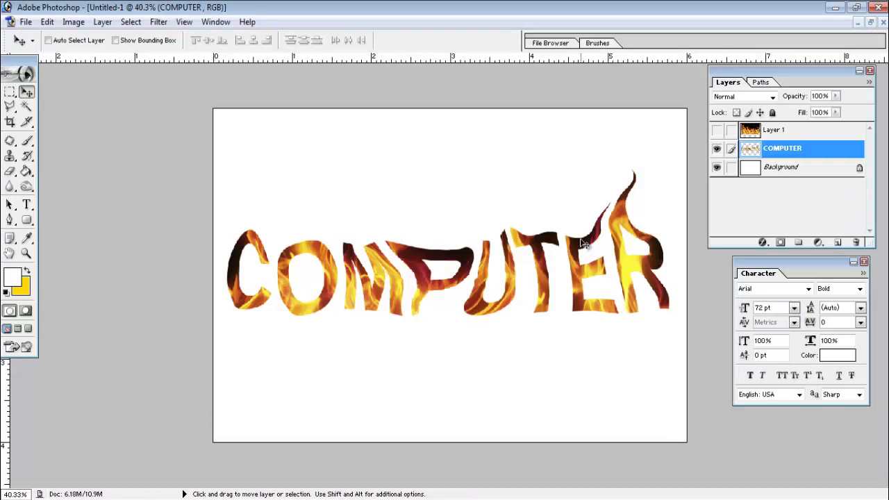
Step: Show Layer 1, move it below COMPUTER, and try its opacity and Screen blend mode
click(717, 132)
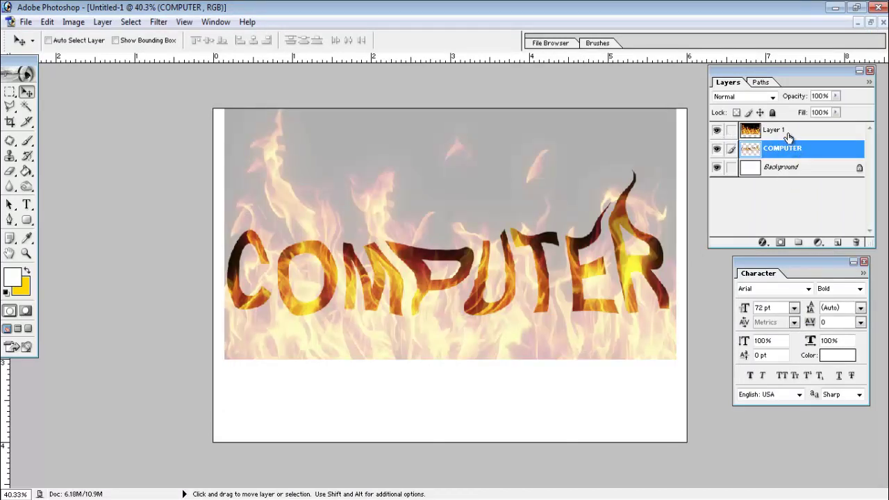
drag(785, 133, 787, 154)
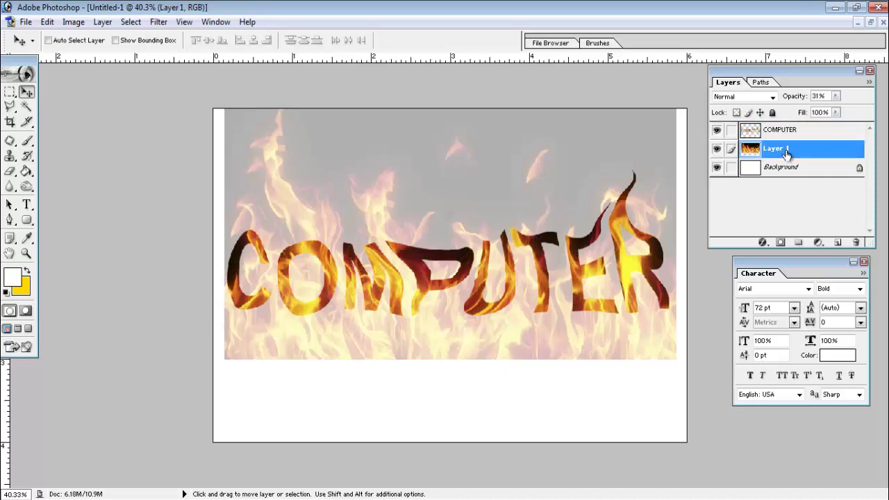
click(836, 95)
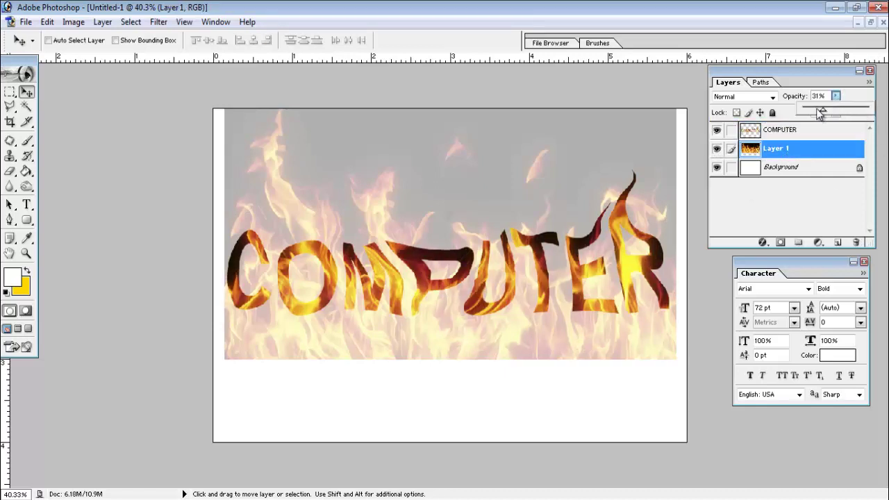
mouse_move(821, 113)
mouse_down()
mouse_move(807, 113)
mouse_move(866, 111)
mouse_up()
click(730, 101)
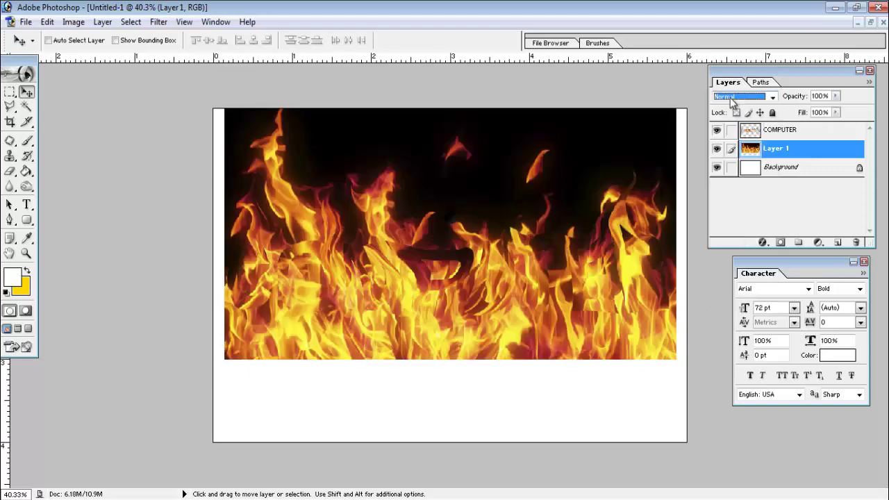
key(Down)
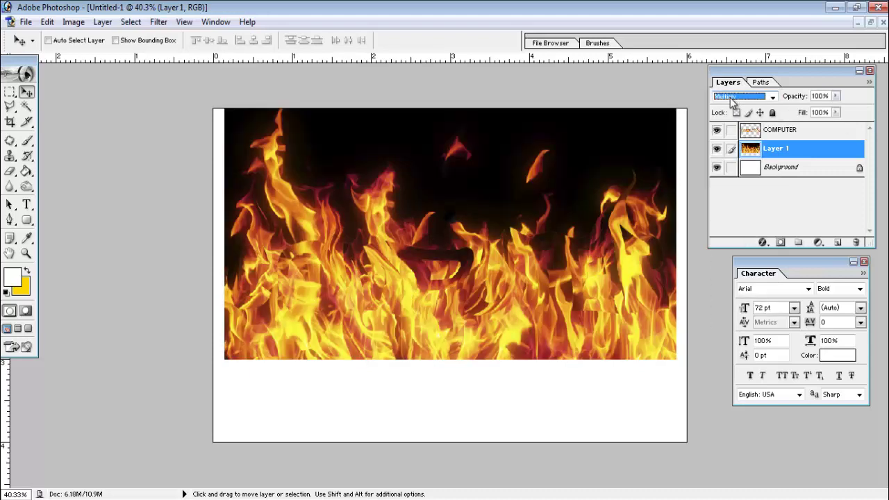
key(Up)
key(Up)
key(Up)
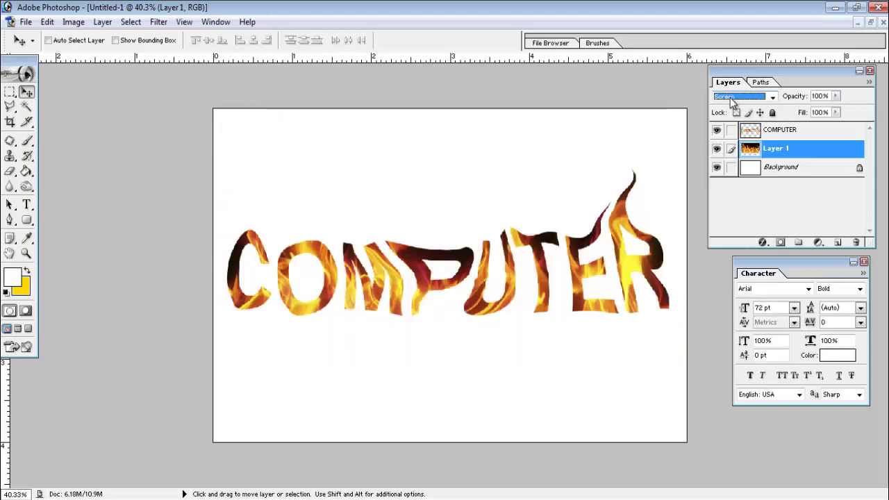
key(ctrl+g)
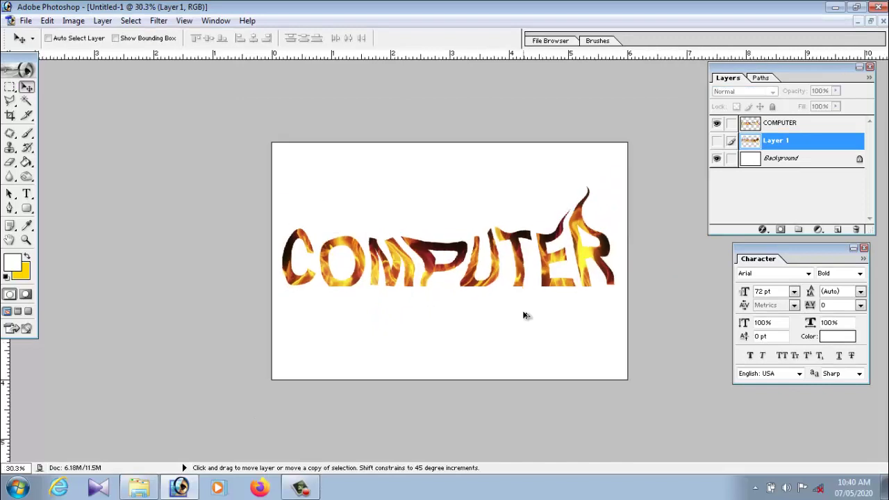
key(ctrl+plus)
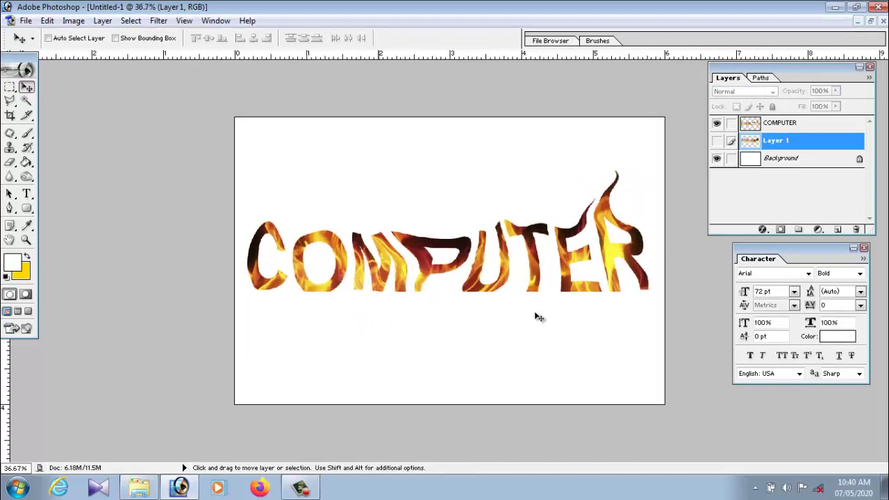
Step: Select and nudge the COMPUTER layer, then duplicate it and move the copy below
right_click(474, 283)
click(488, 291)
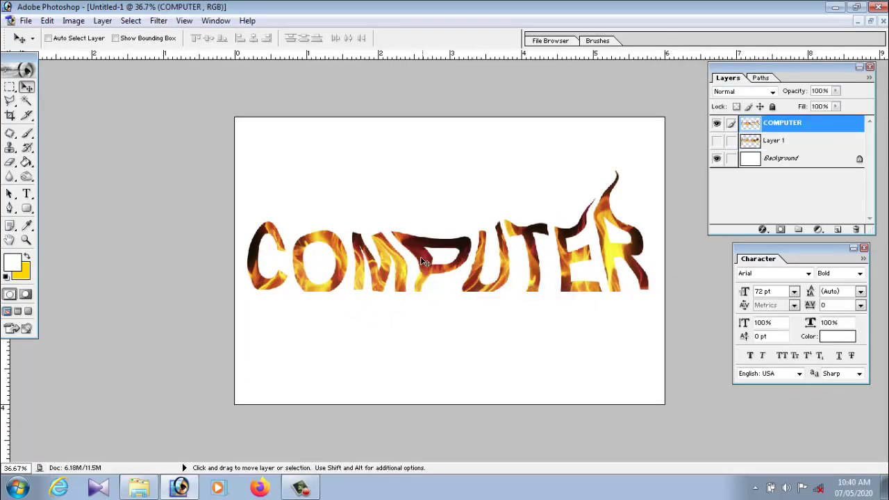
right_click(423, 261)
click(465, 262)
drag(432, 274, 435, 268)
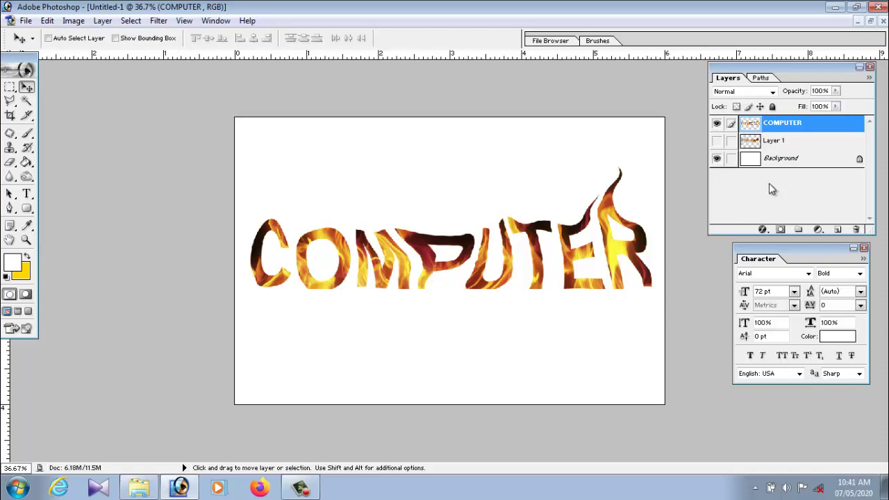
key(ctrl+j)
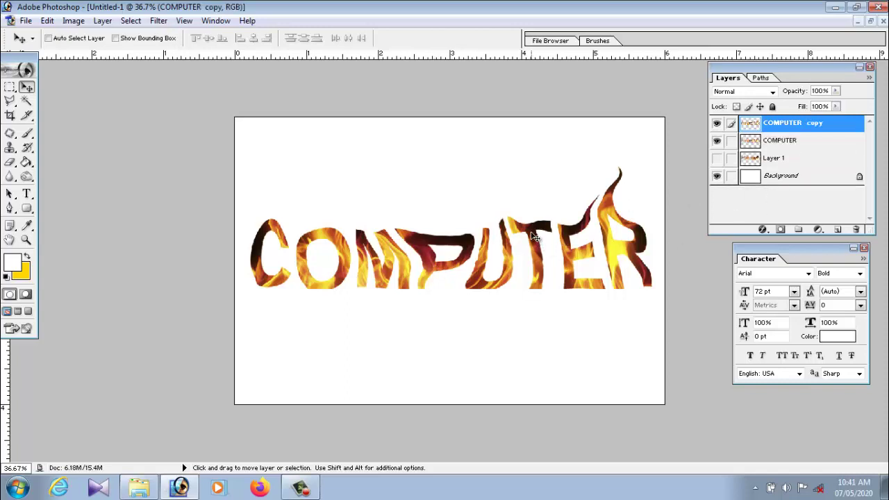
drag(534, 236, 530, 288)
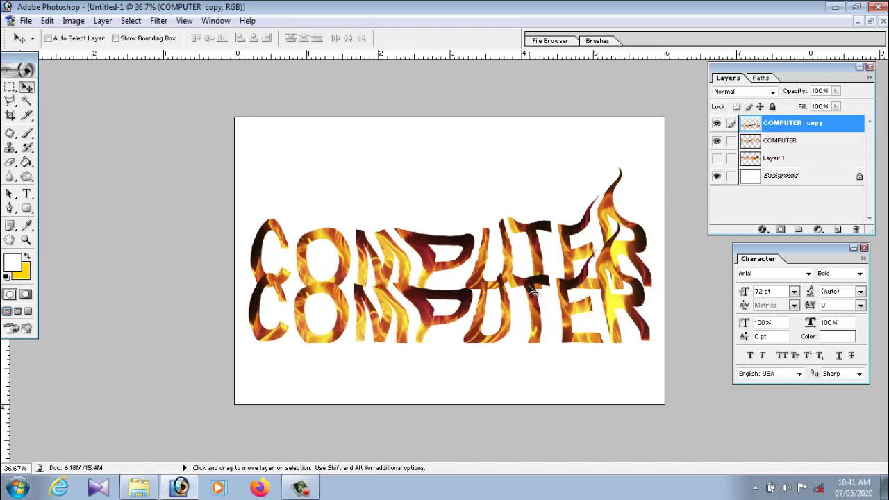
Step: Flip the copy upside down, squash it, and position it under the original letters
key(ctrl+t)
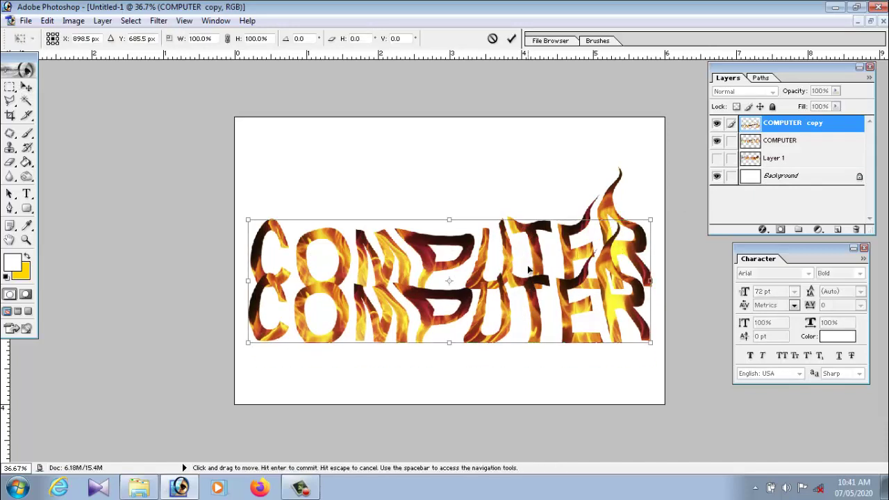
right_click(528, 270)
click(586, 337)
drag(450, 221, 453, 397)
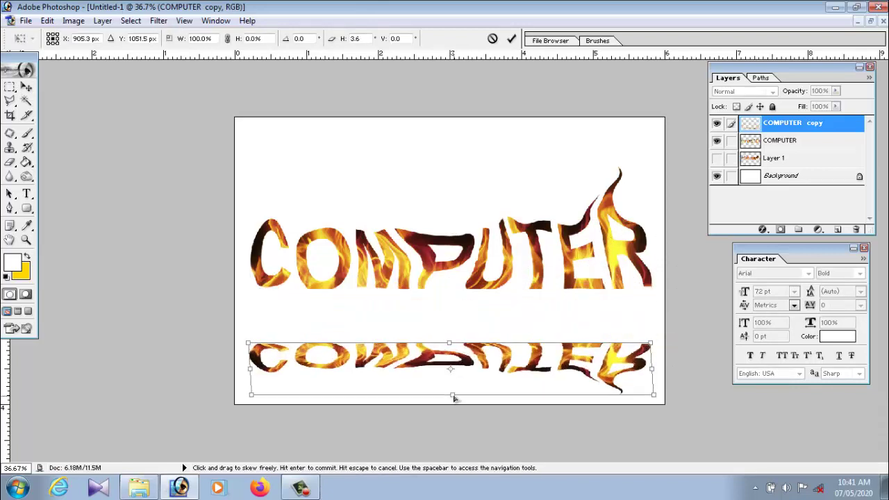
key(Return)
drag(459, 365, 458, 310)
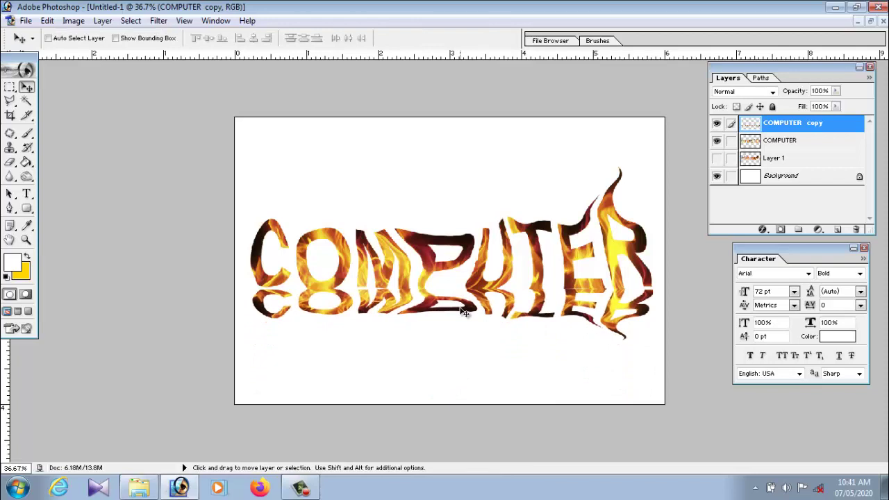
click(73, 20)
mouse_move(103, 55)
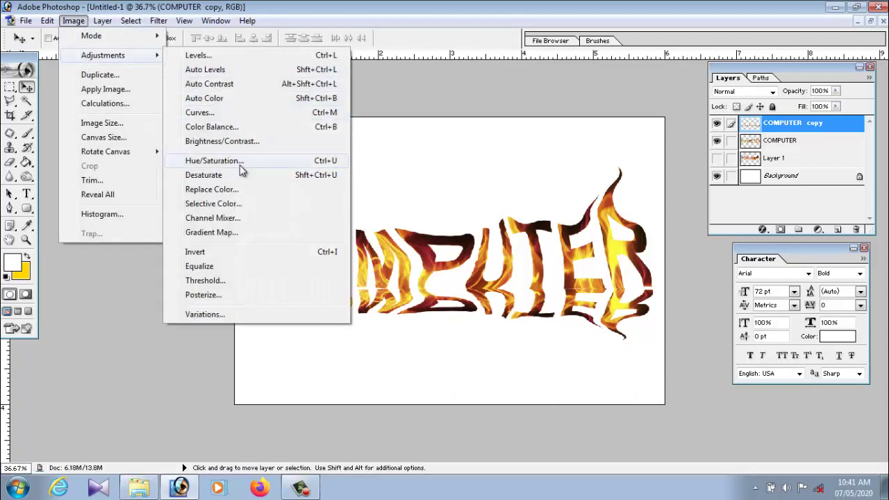
Step: Darken the reflection to black with Lightness -100 and apply a Gaussian Blur
click(242, 161)
drag(496, 161, 359, 164)
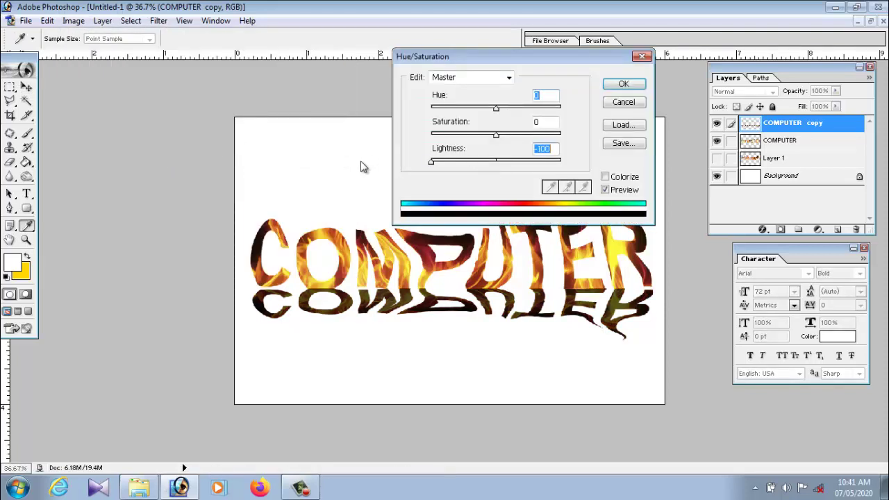
click(625, 84)
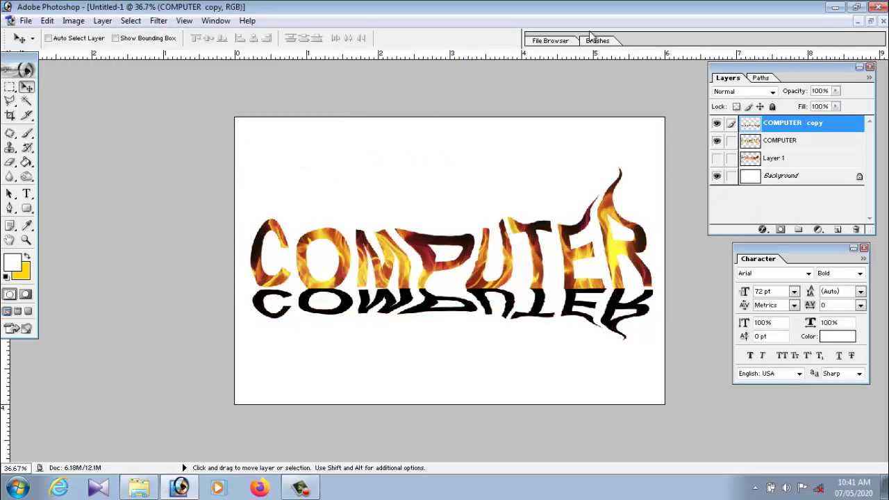
click(158, 21)
mouse_move(175, 118)
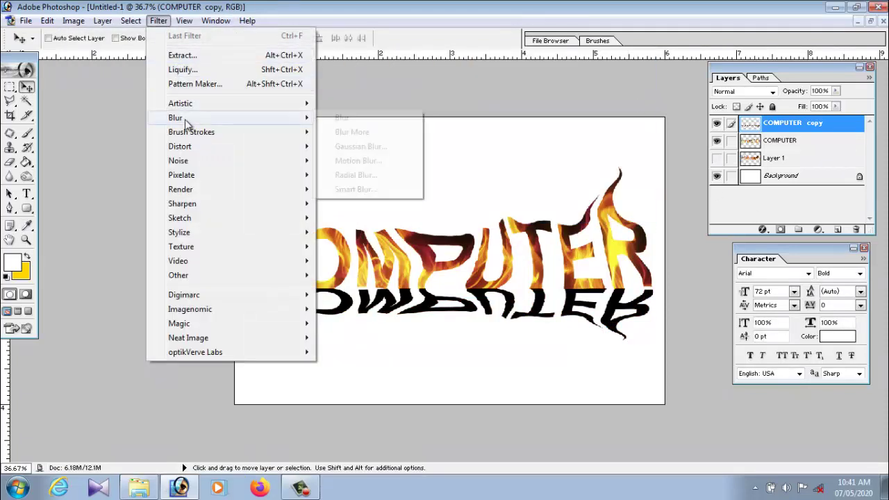
click(375, 147)
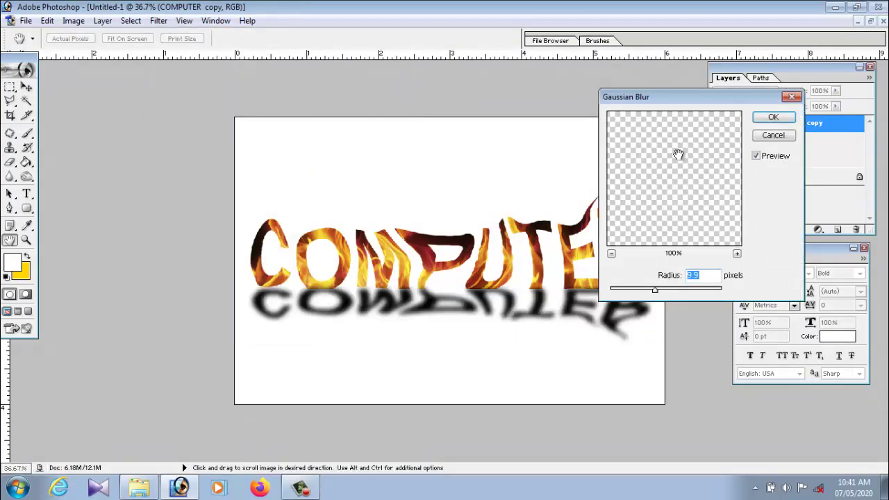
click(773, 117)
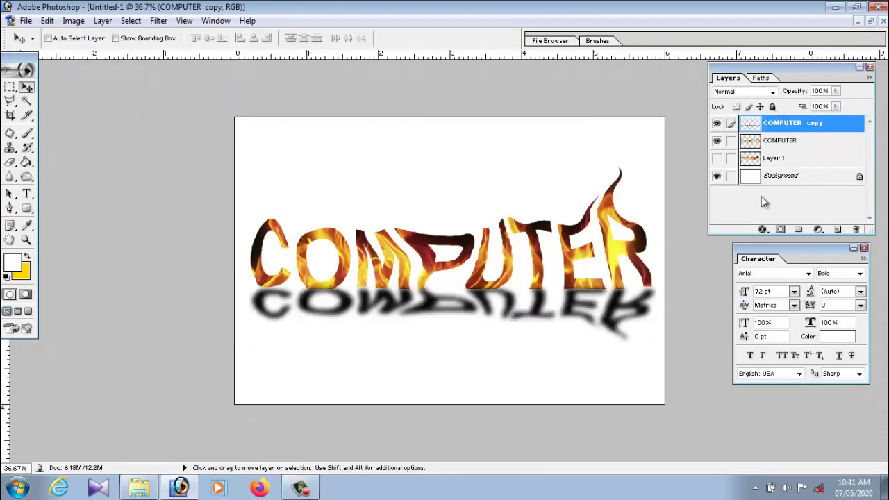
Step: Set the reflection layer's opacity to 40%
key(2)
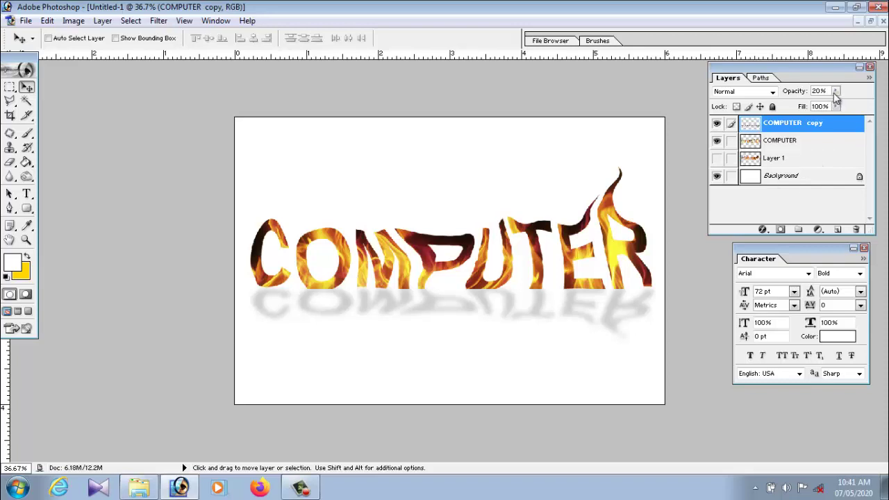
click(835, 91)
drag(819, 105, 830, 105)
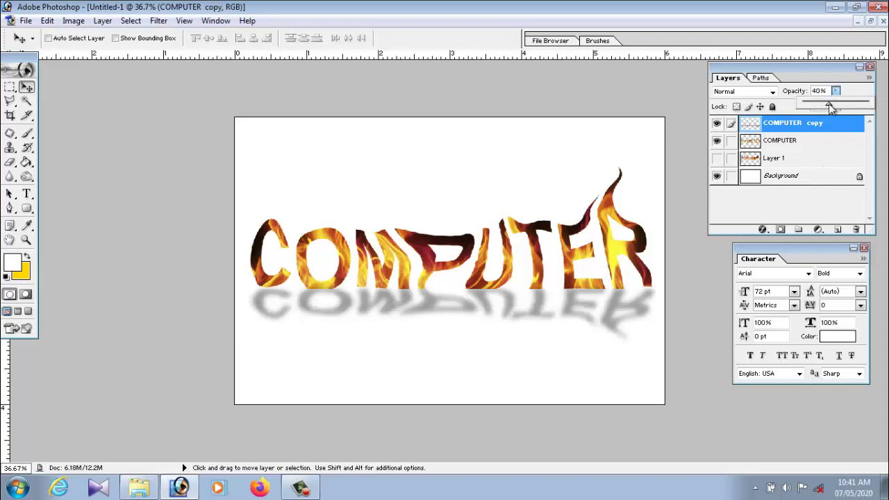
click(679, 93)
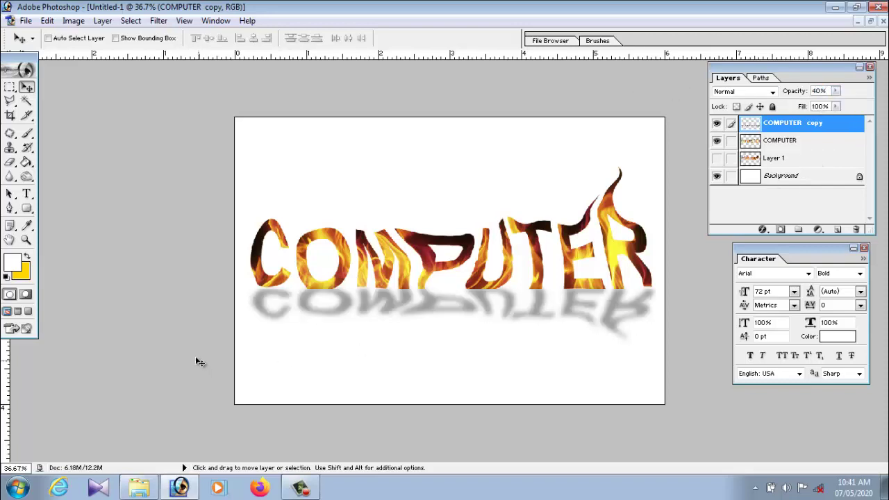
Step: Add a new layer and fill it with a light blue-grey foreground colour
click(838, 229)
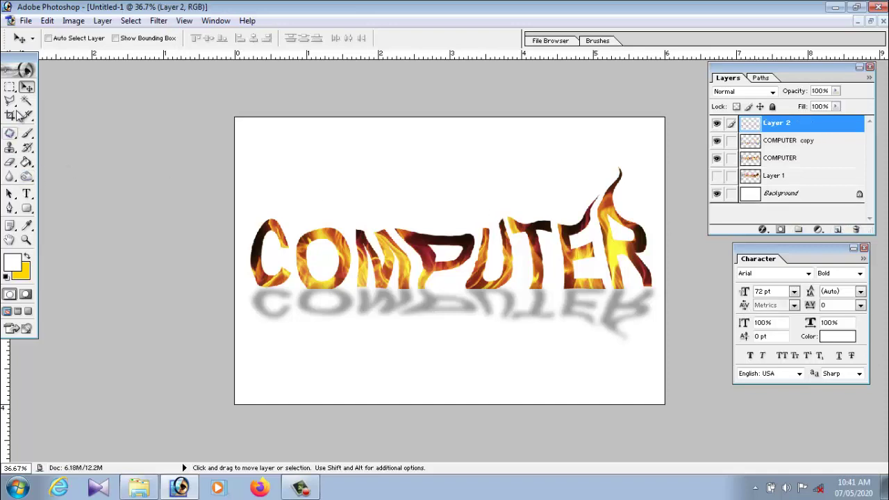
click(26, 162)
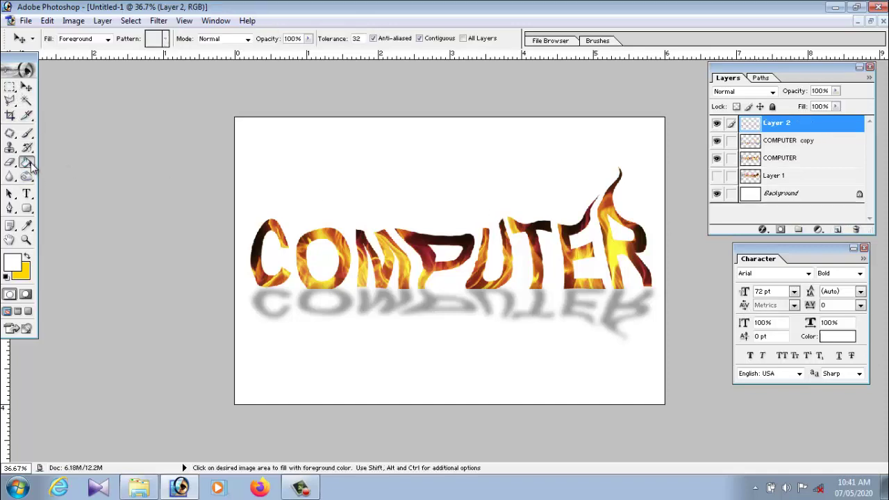
click(12, 262)
click(314, 271)
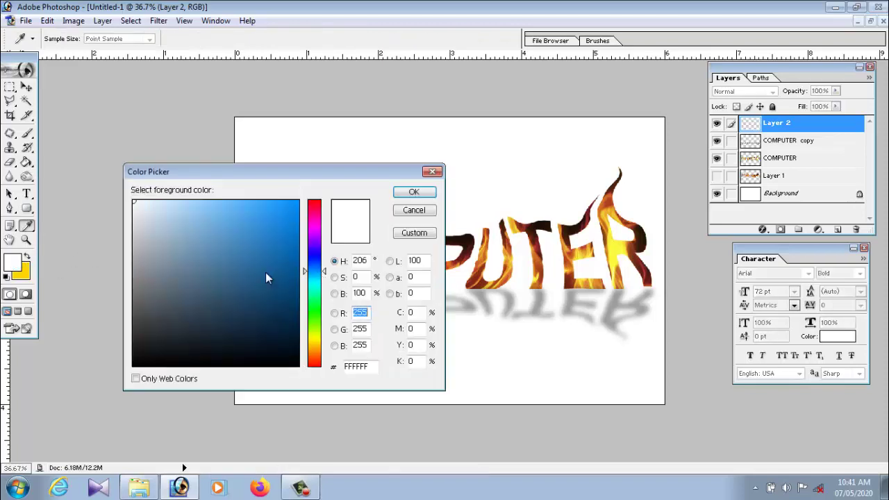
click(175, 259)
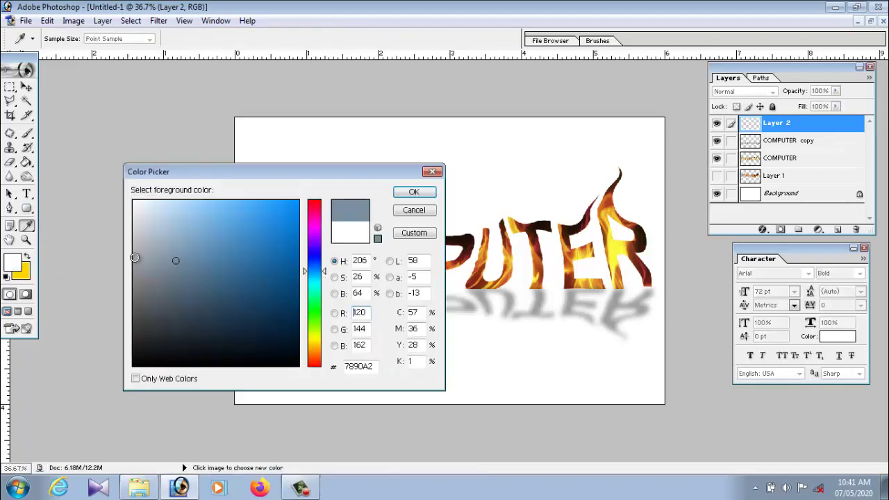
click(135, 235)
click(155, 235)
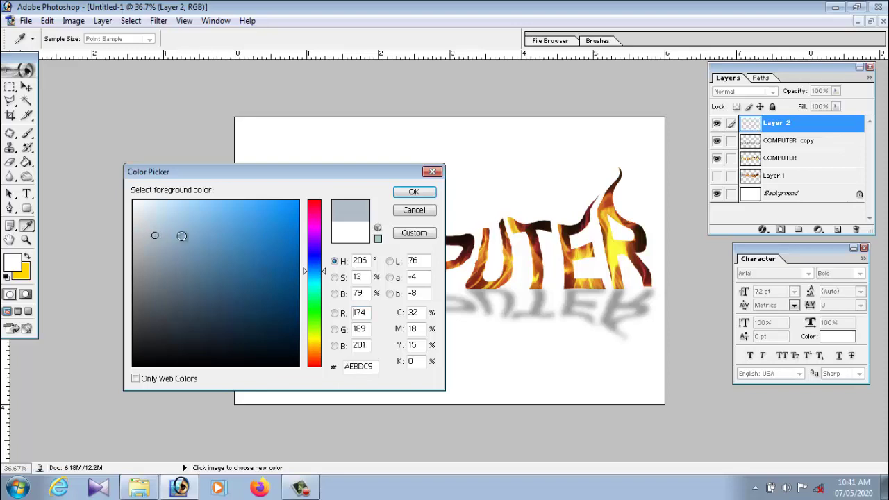
click(183, 234)
click(414, 192)
click(328, 185)
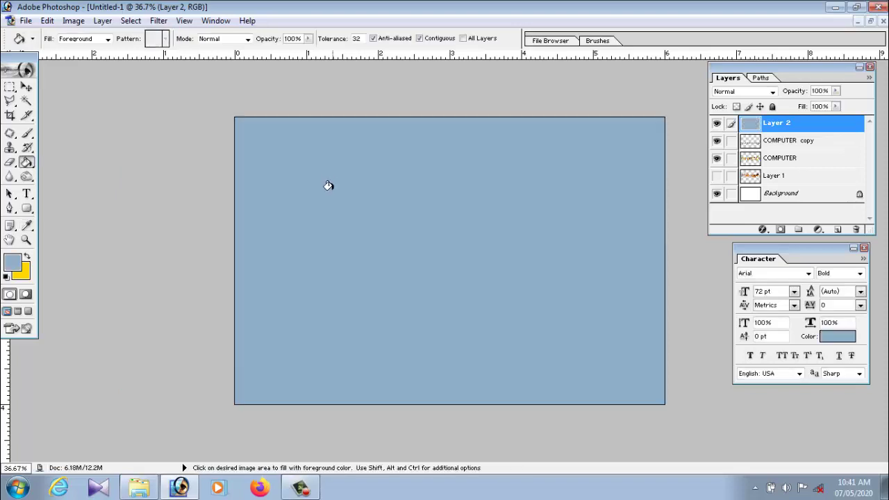
Step: Move the blue-grey layer down to sit just above Background
click(27, 87)
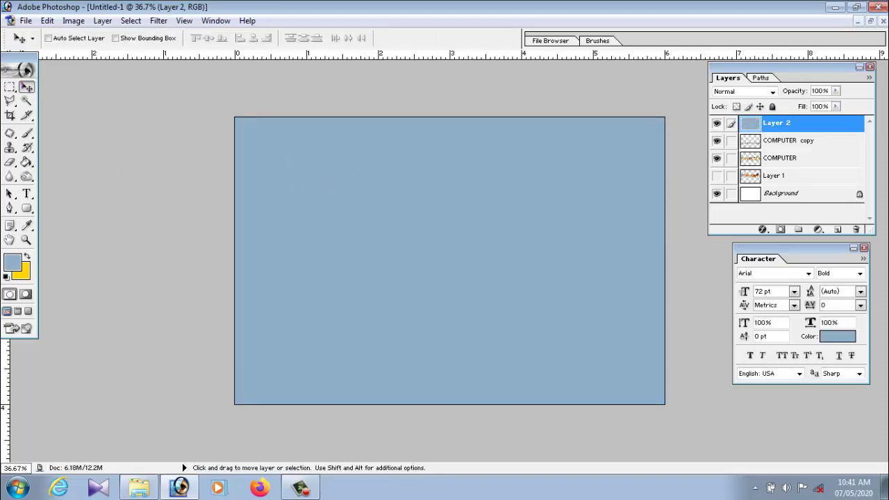
drag(793, 126, 795, 187)
scroll(520, 262, up, 2)
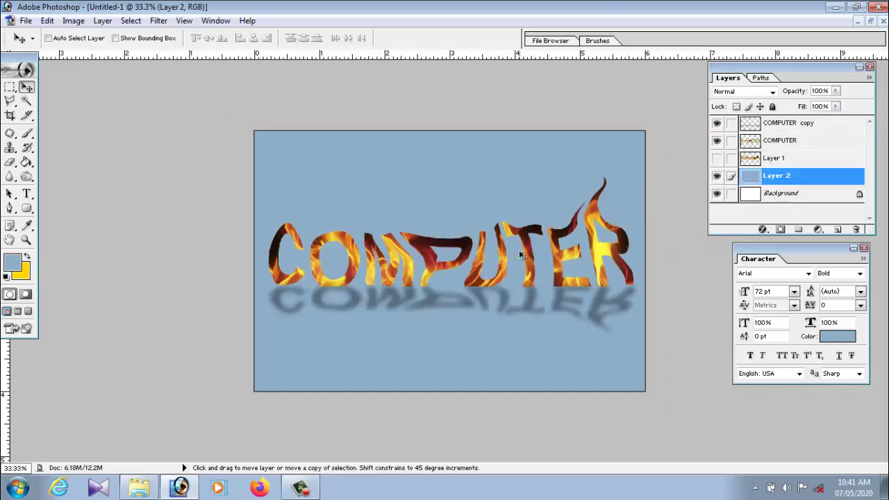
right_click(485, 169)
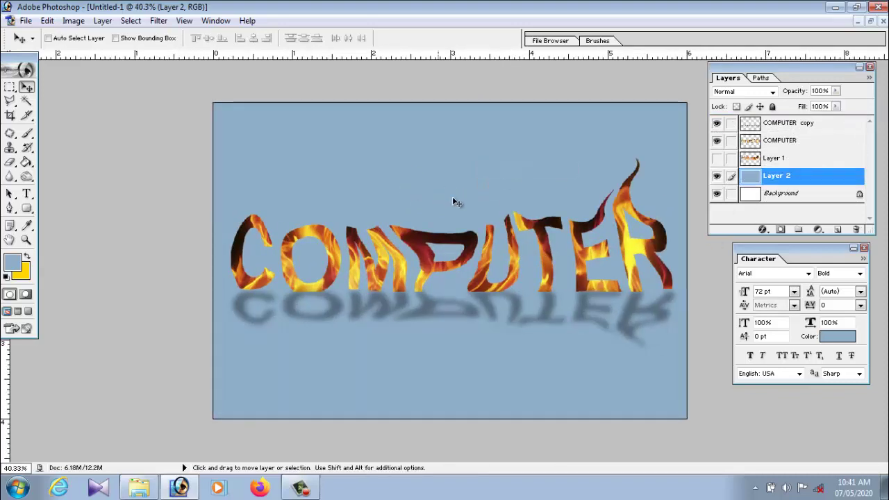
Step: Select the upper canvas and apply Smudge Stick with stroke length 0 and intensity 4
click(10, 87)
drag(175, 81, 742, 293)
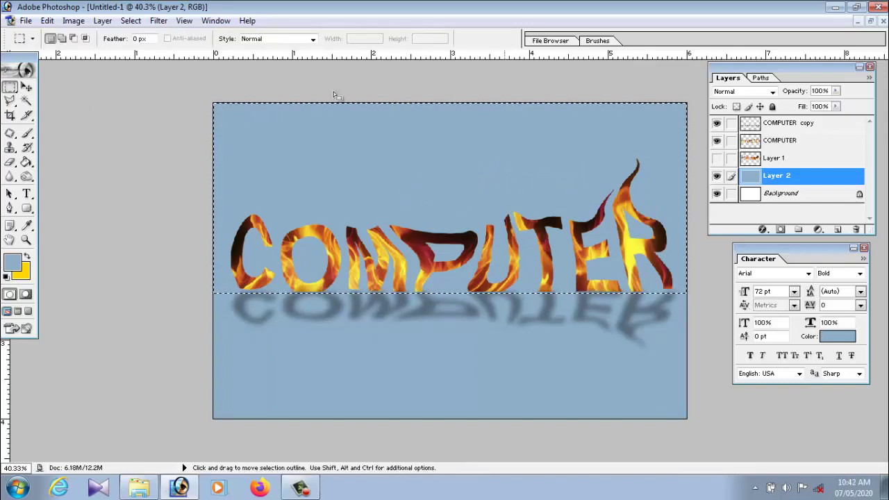
click(158, 20)
mouse_move(180, 103)
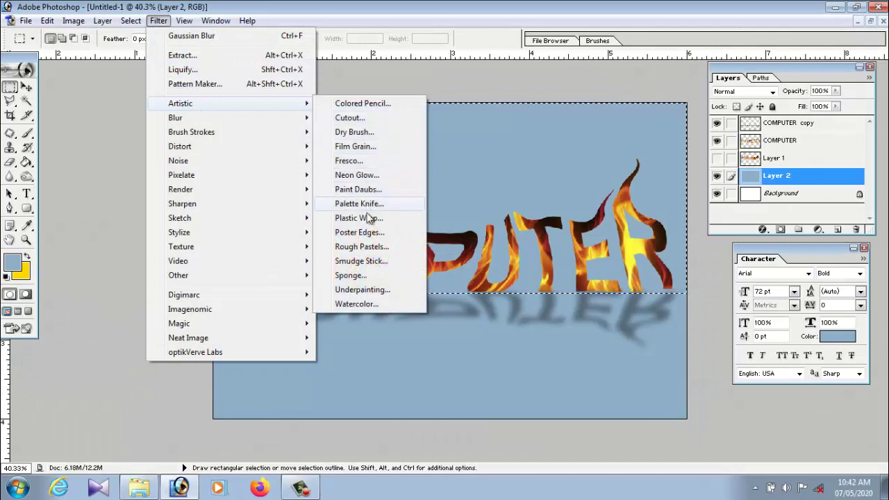
click(366, 261)
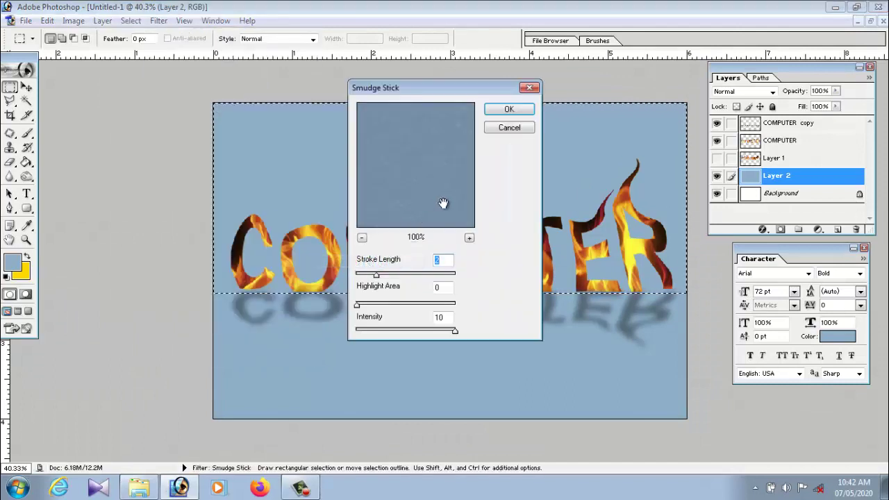
drag(406, 275, 356, 274)
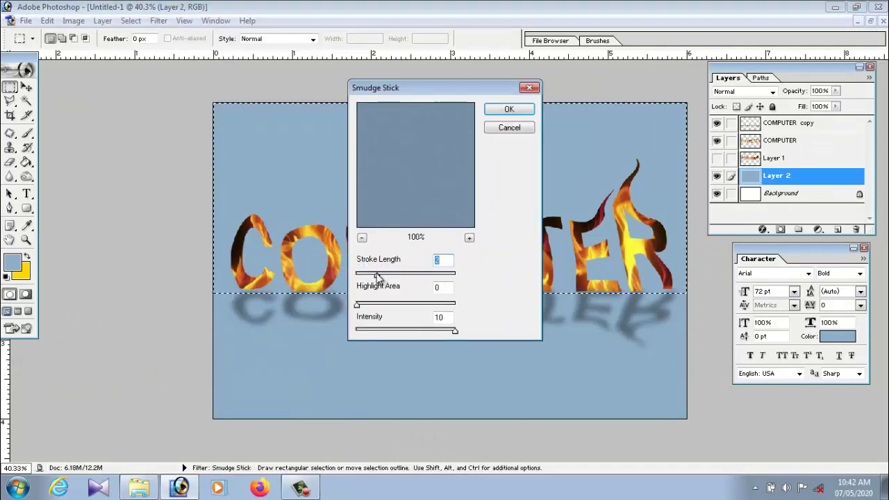
drag(389, 331, 395, 330)
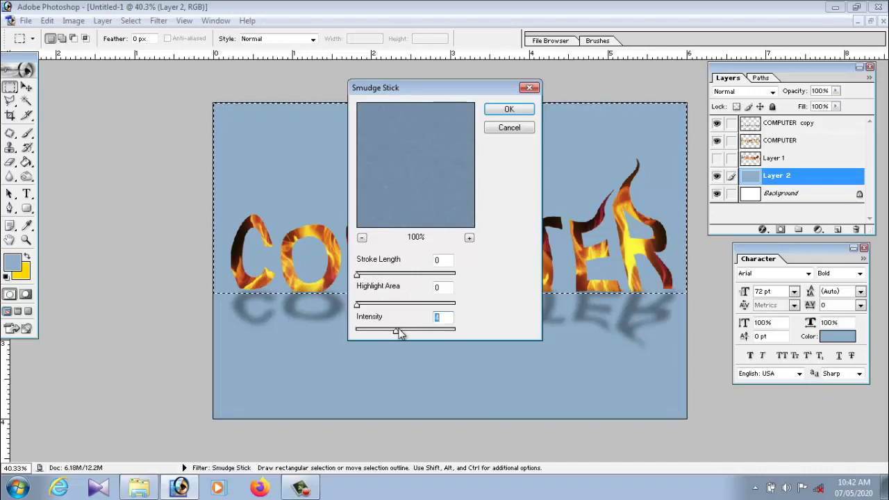
click(507, 106)
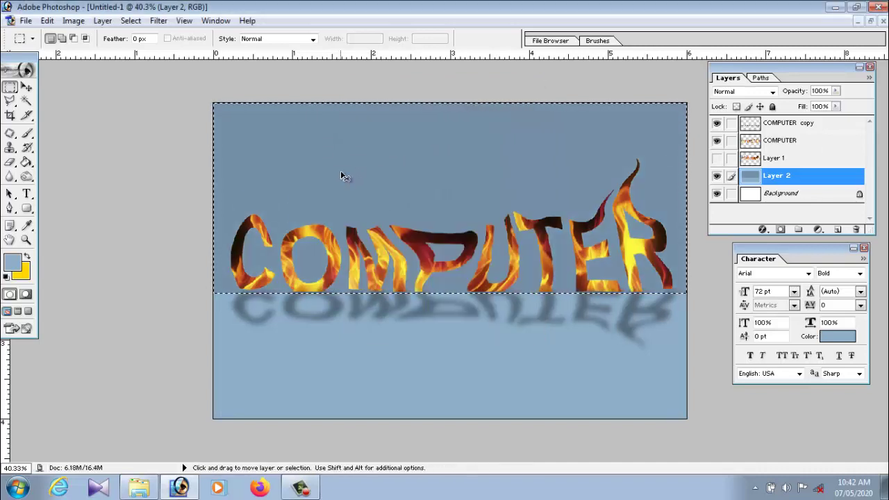
Step: Deselect, then undo and redo the Smudge Stick effect to compare
key(ctrl+d)
key(ctrl+z)
key(ctrl+z)
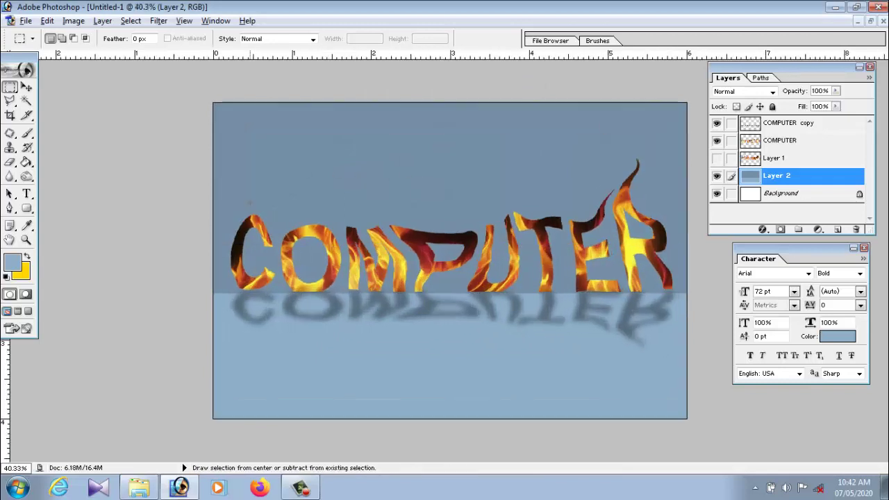
click(27, 86)
key(ctrl+z)
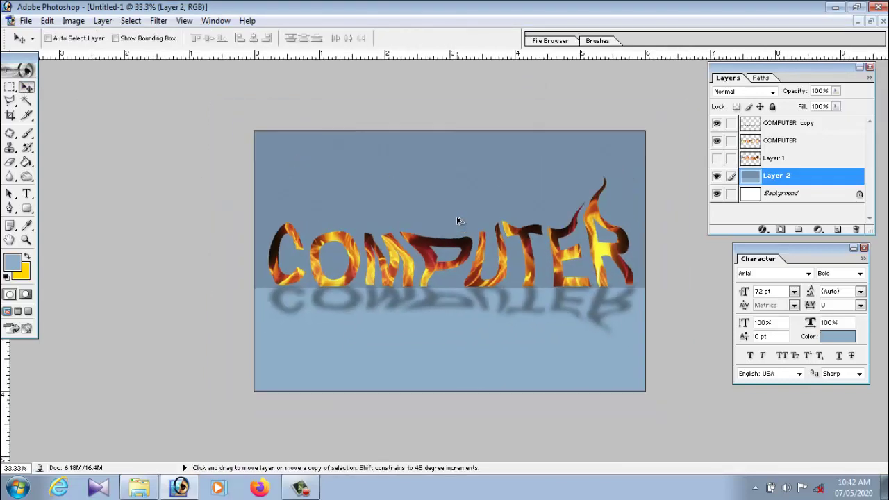
key(ctrl+z)
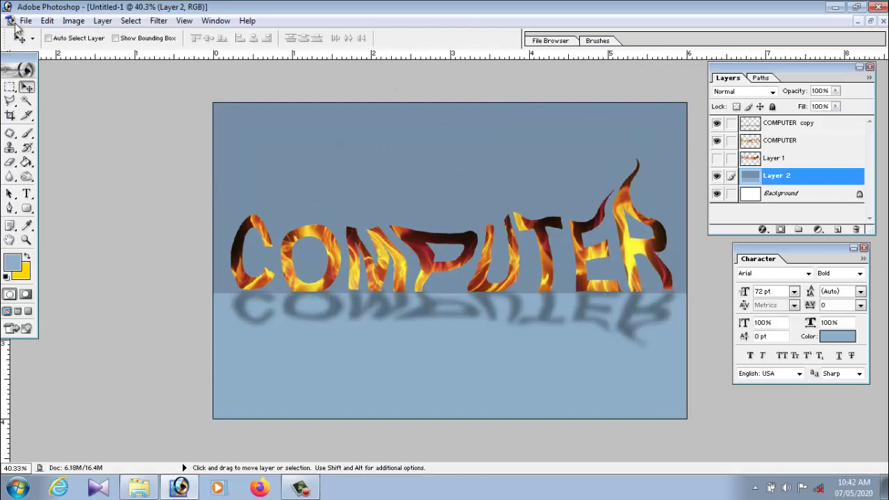
Step: Save the image to the Desktop as maximum-quality JPEG '01', then minimize Photoshop
click(25, 20)
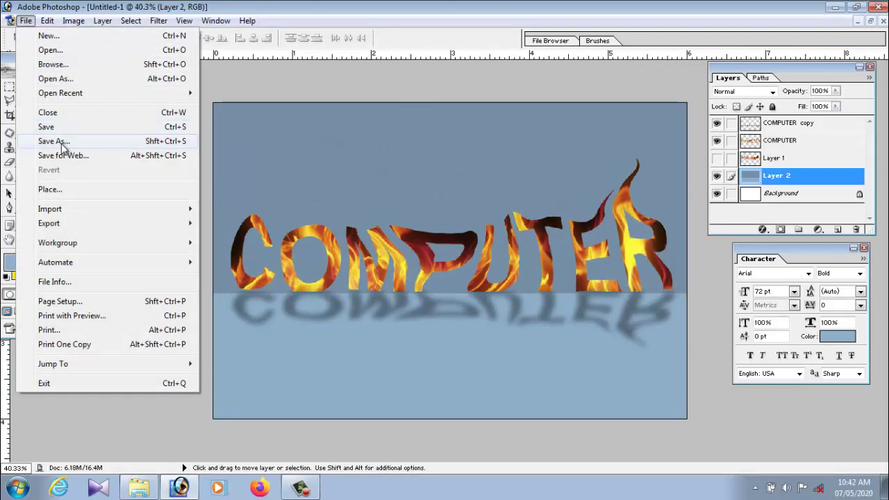
click(60, 140)
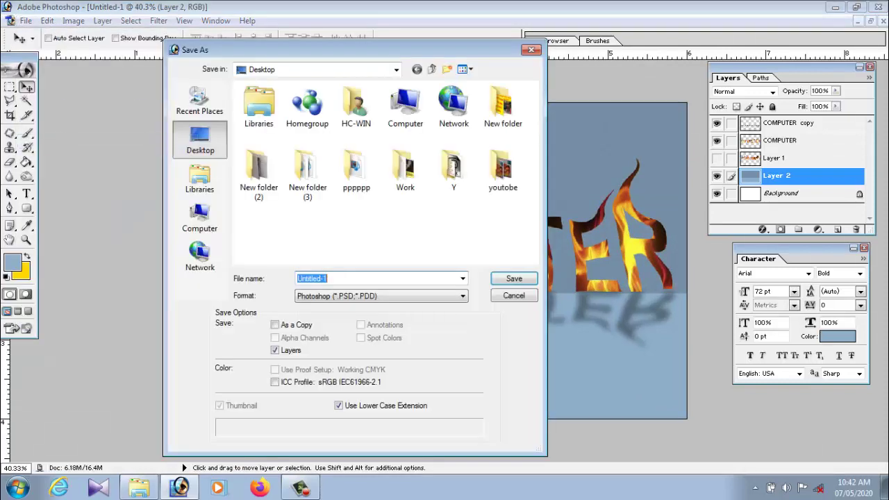
click(397, 303)
click(398, 360)
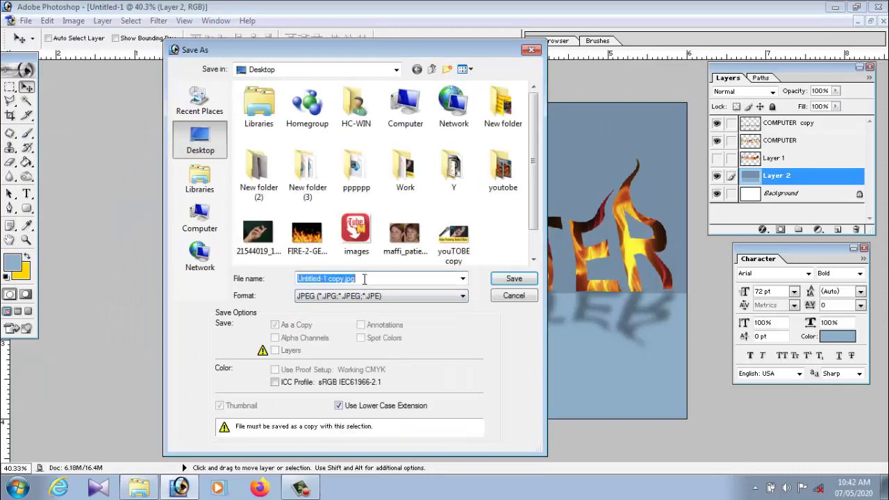
text(01)
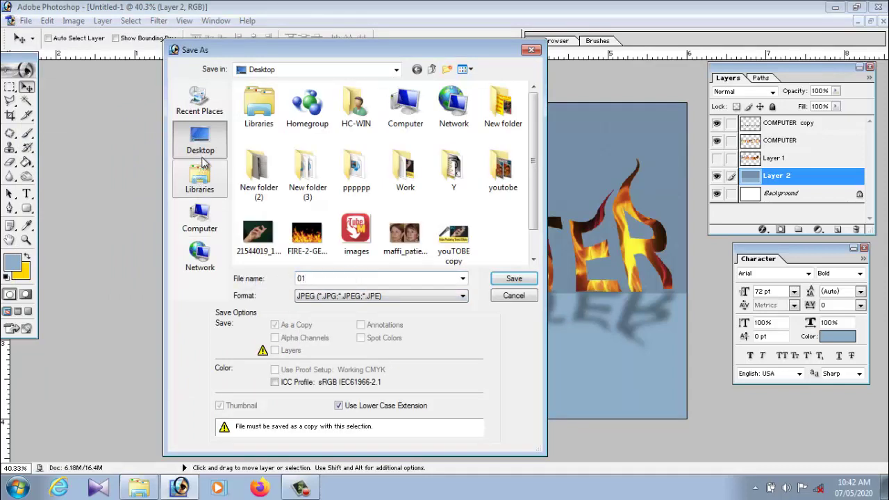
click(203, 156)
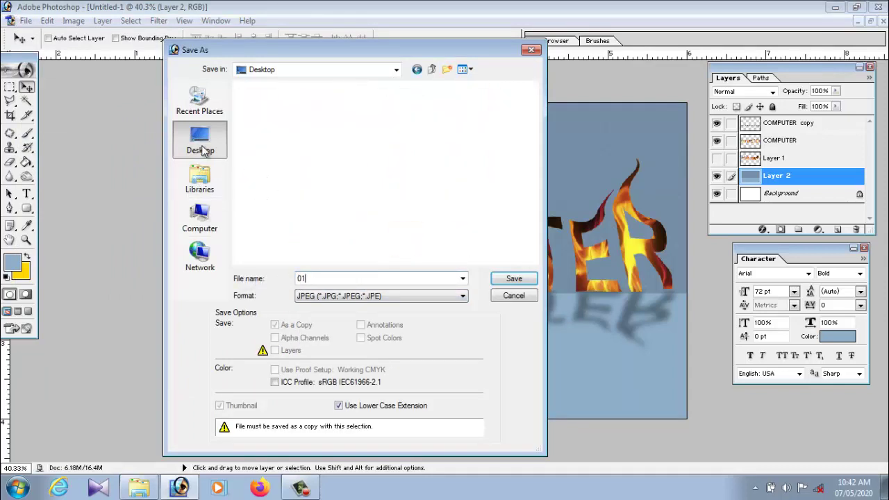
click(515, 280)
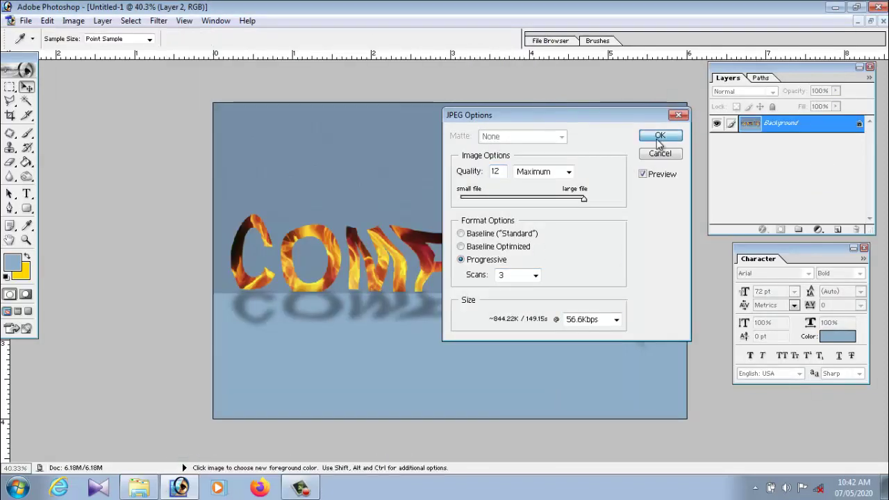
click(658, 137)
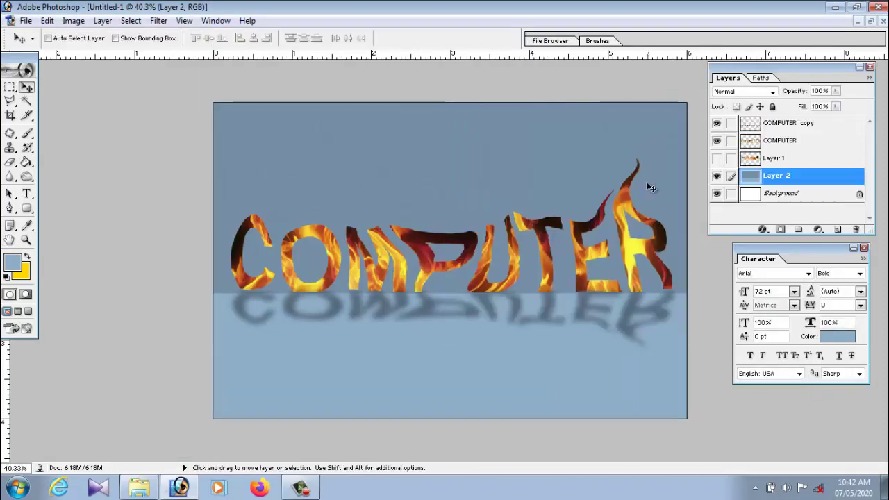
click(838, 9)
double_click(28, 94)
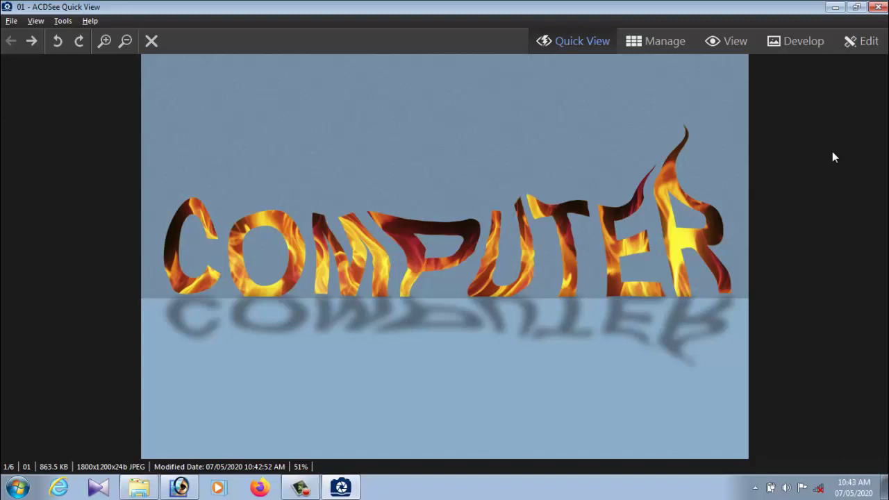
click(880, 6)
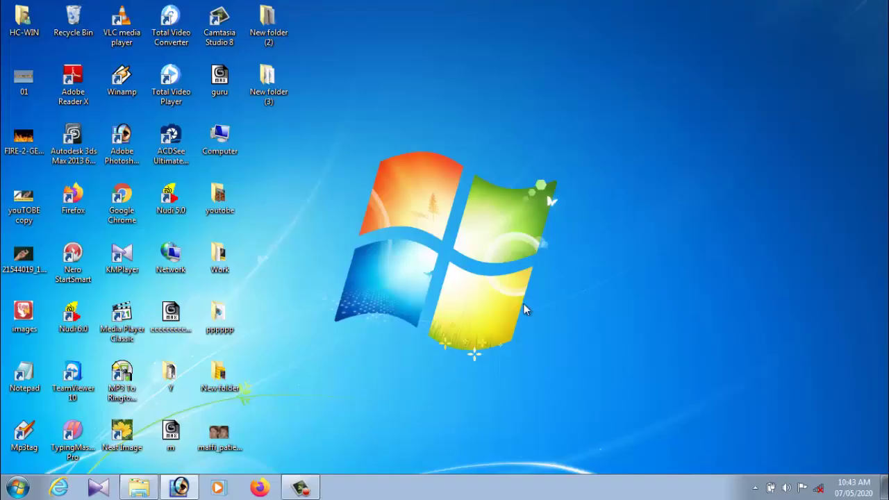
Step: Restore and close Photoshop, then bring up the Camtasia screen recorder panel
click(179, 488)
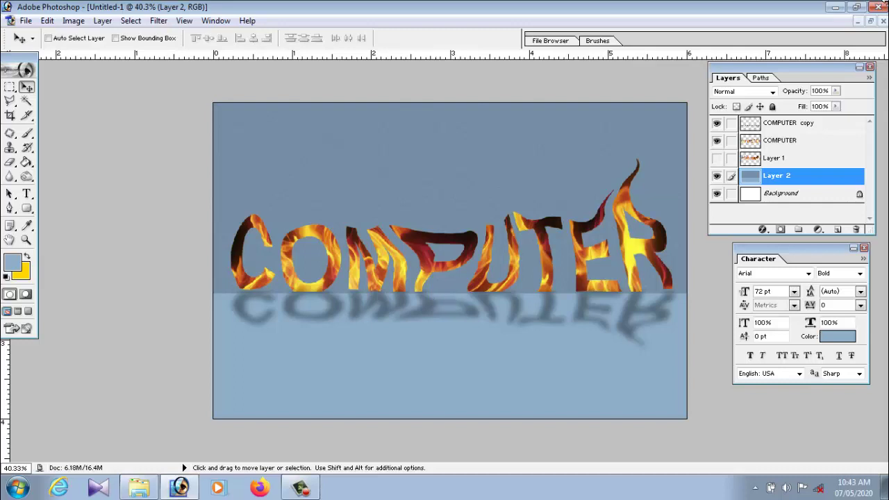
click(878, 7)
click(446, 190)
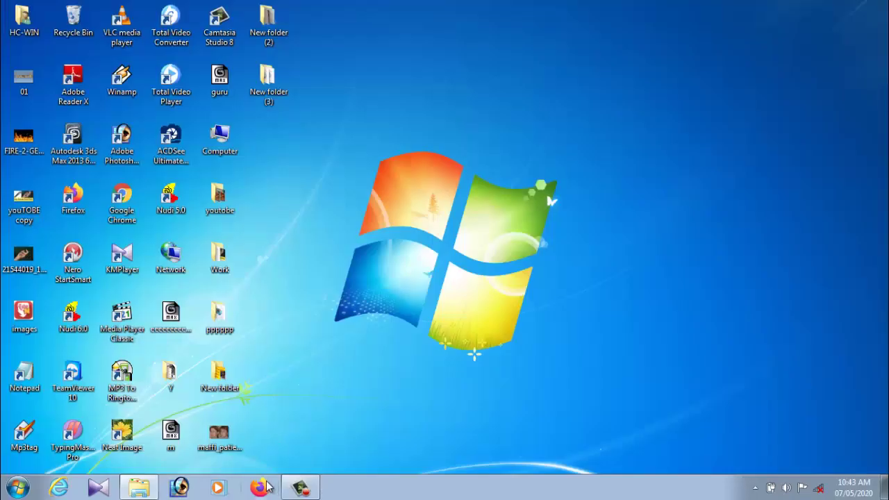